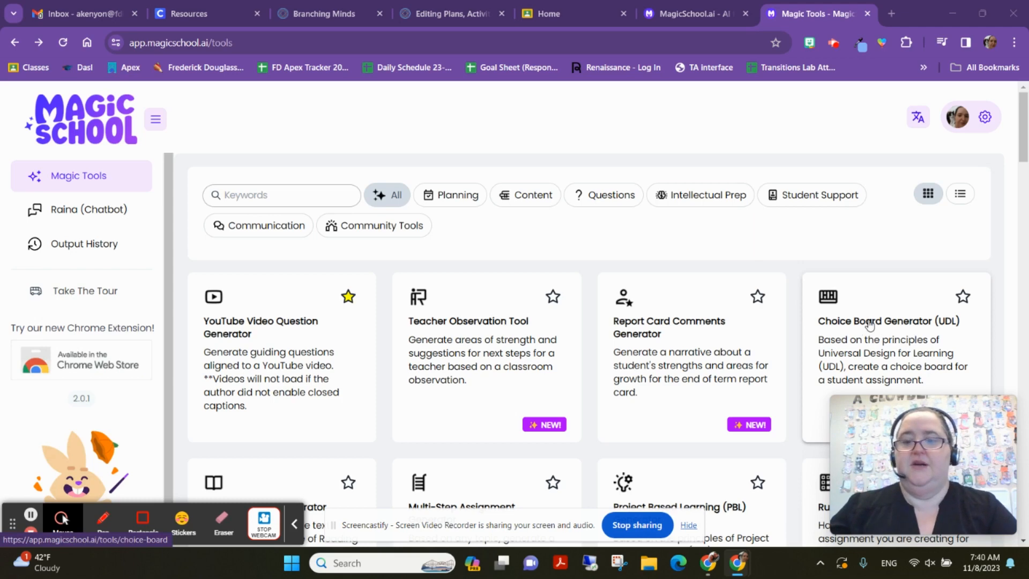
- Open the Choice Board Generator (UDL) and paste the Extending to Three Dimensions standard as the learning goal
{"action": "scroll", "coordinate": [870, 324], "scroll_direction": "down", "scroll_amount": 1}
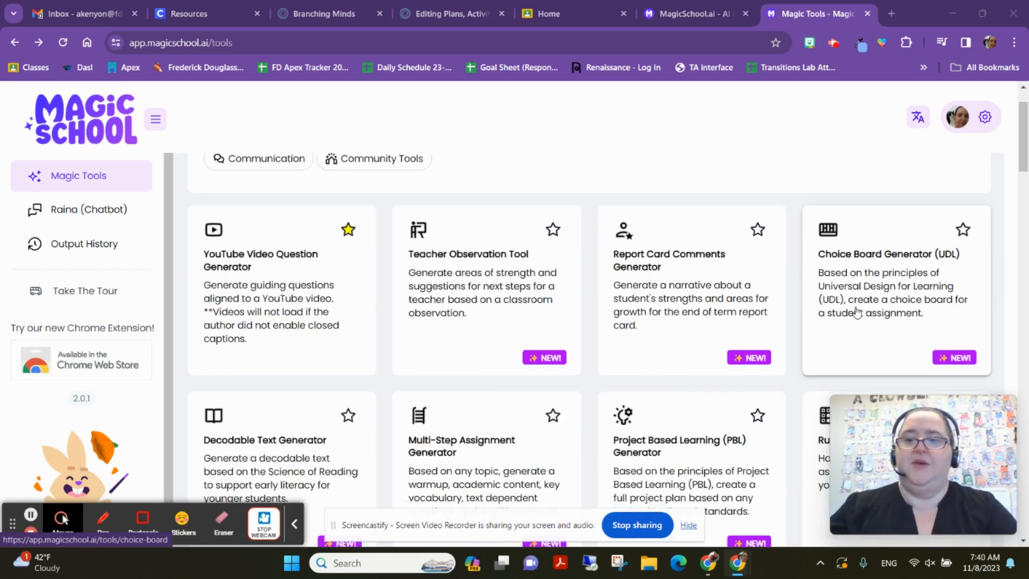
{"action": "left_click", "coordinate": [871, 278]}
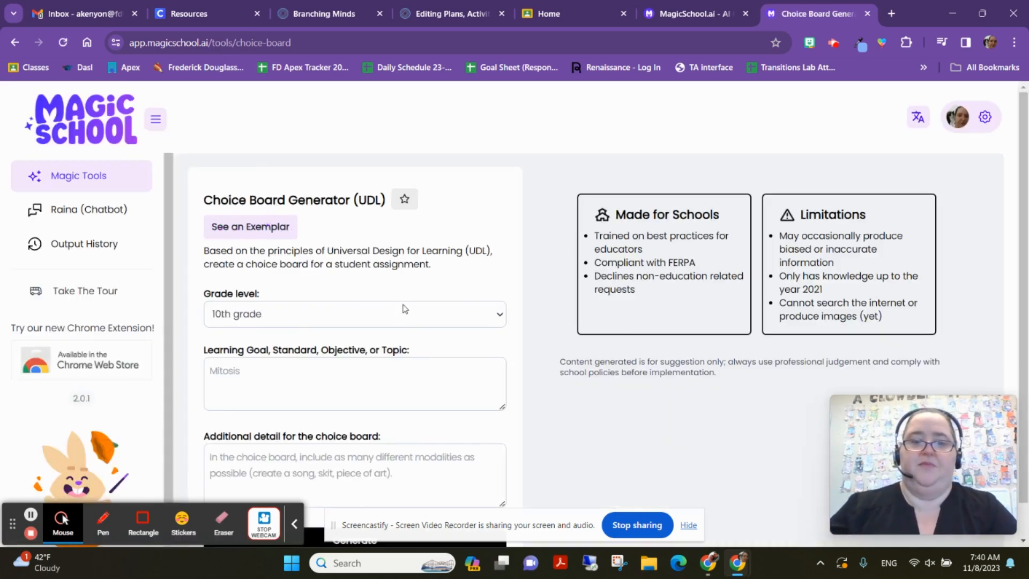
{"action": "scroll", "coordinate": [258, 233], "scroll_direction": "down", "scroll_amount": 1}
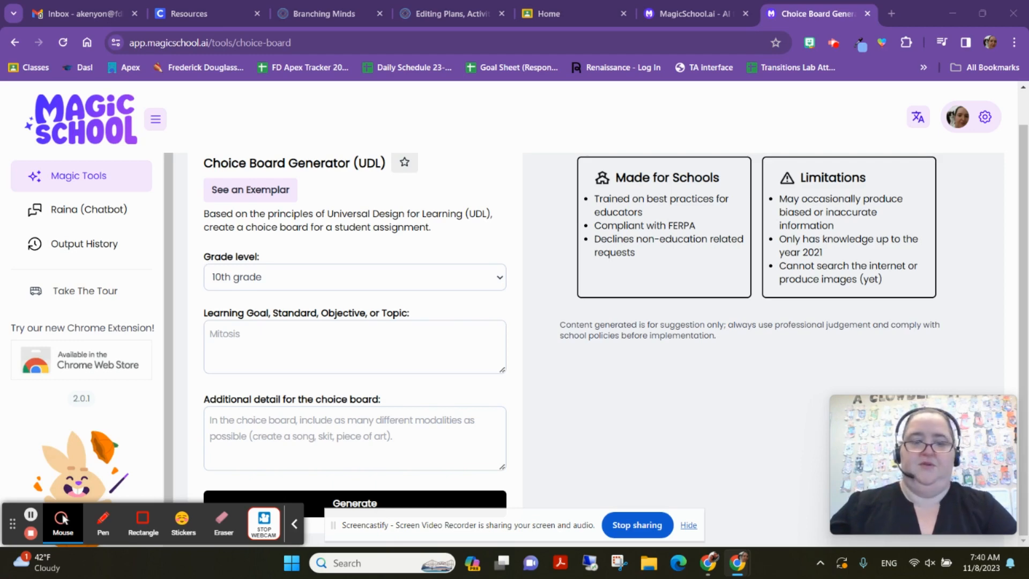
{"action": "left_click", "coordinate": [250, 340]}
{"action": "key", "text": "ctrl+v"}
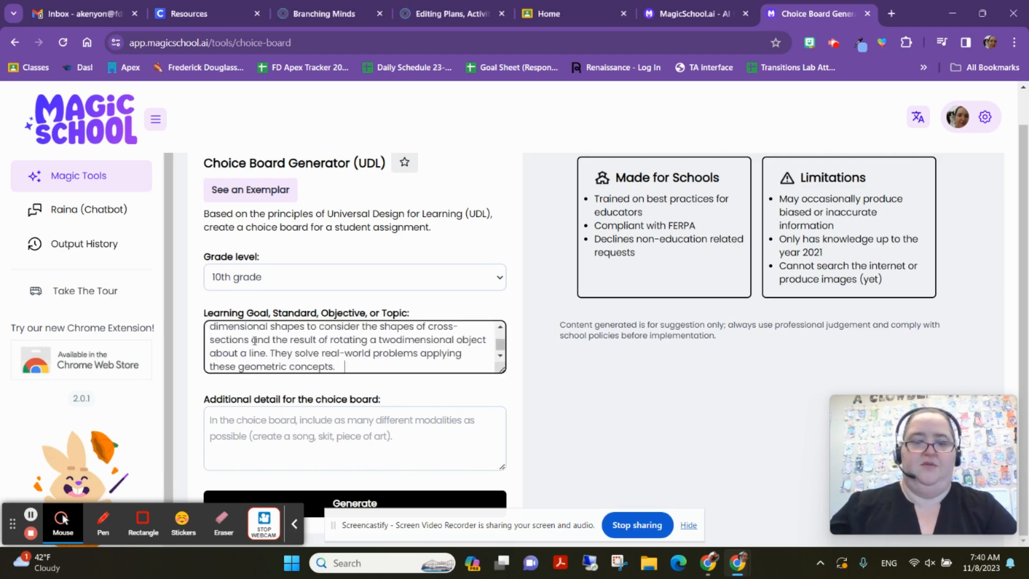
{"action": "scroll", "coordinate": [319, 338], "scroll_direction": "up", "scroll_amount": 5}
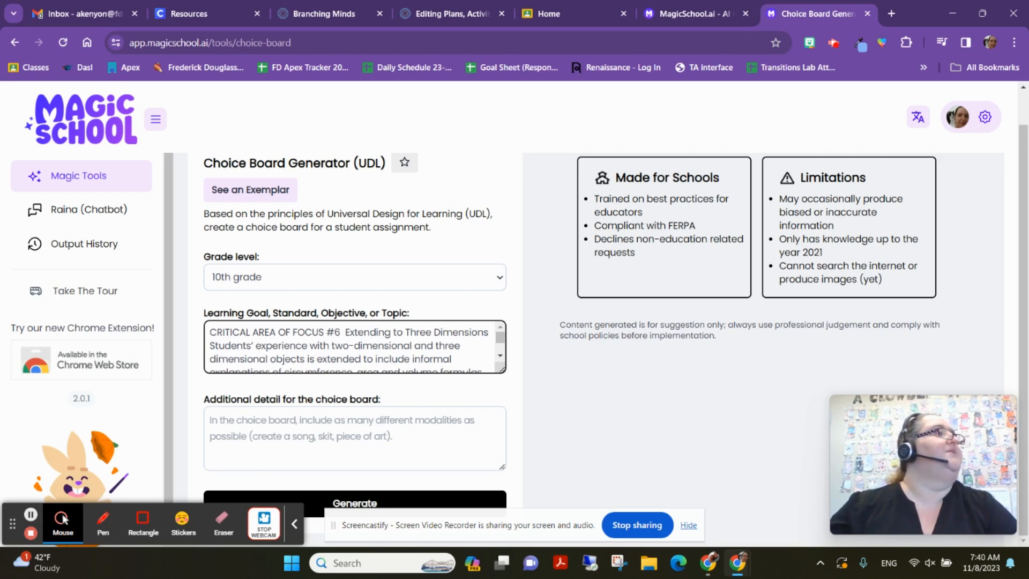
{"action": "left_click", "coordinate": [64, 518]}
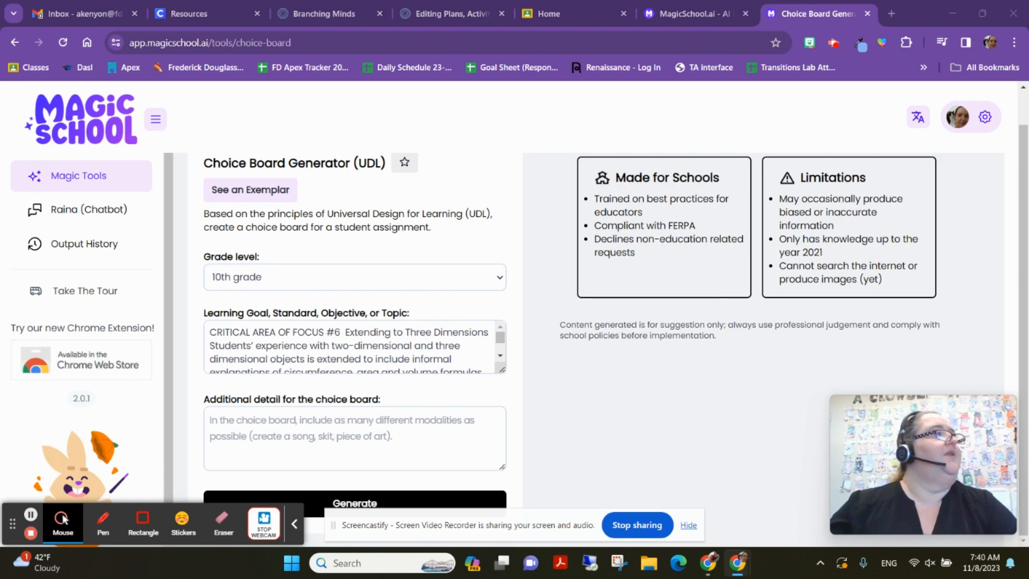
{"action": "left_click", "coordinate": [347, 430]}
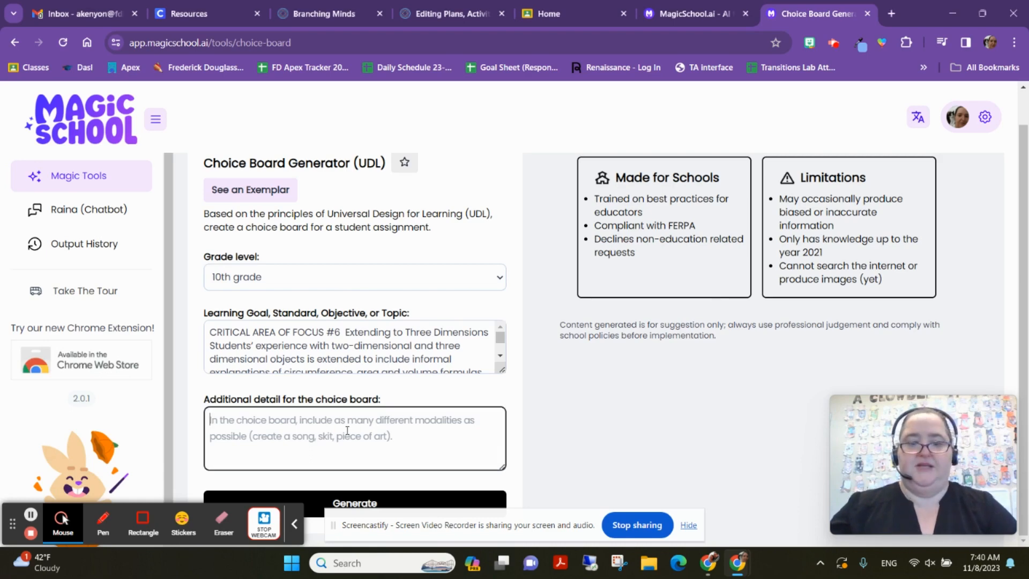
- Paste the allowed-apps list, add 'Student should complete the project in one hour', and generate the board
{"action": "type", "text": "Student may use google apps including by not limited to docs, slides, sites and drawings. Students may also use Canva, MakeBeliefsComix, and Edpuzzle."}
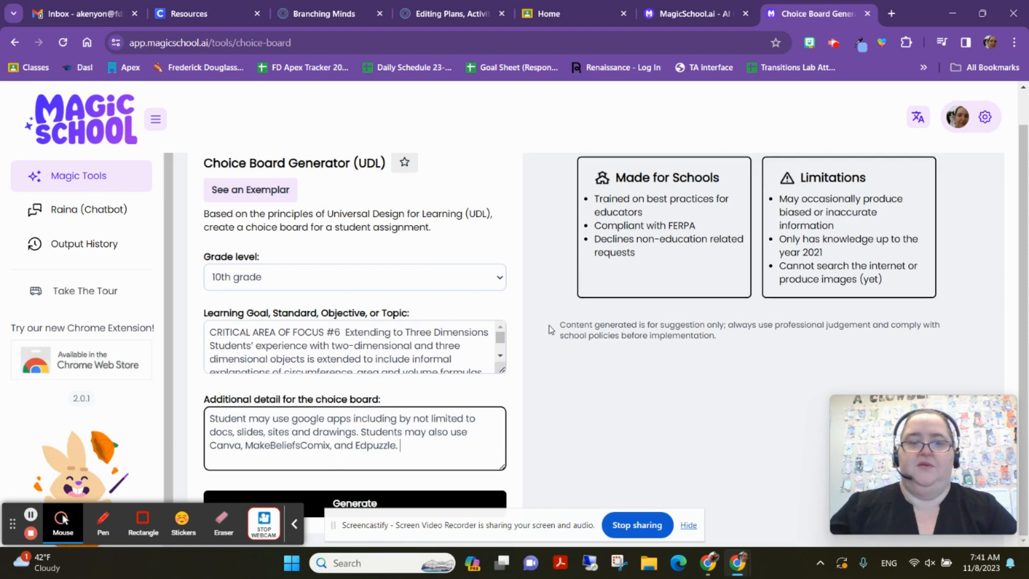
{"action": "scroll", "coordinate": [424, 369], "scroll_direction": "down", "scroll_amount": 3}
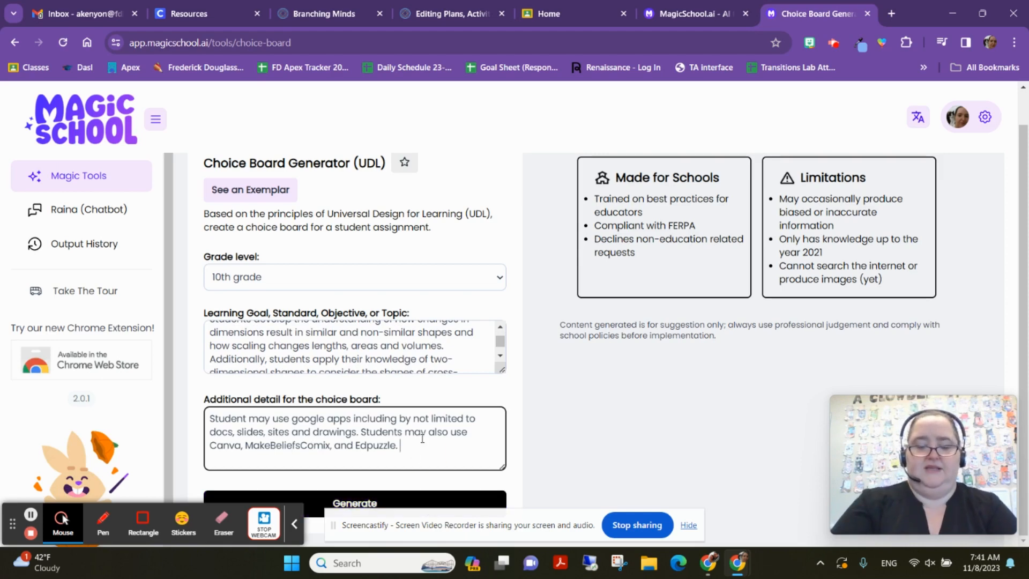
{"action": "type", "text": "Student sh"}
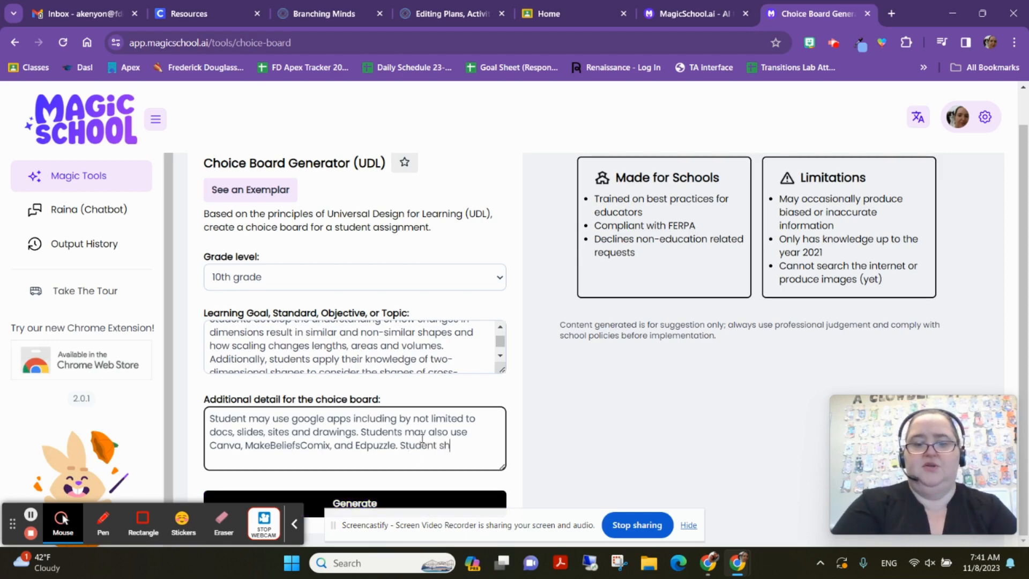
{"action": "type", "text": "ould complet"}
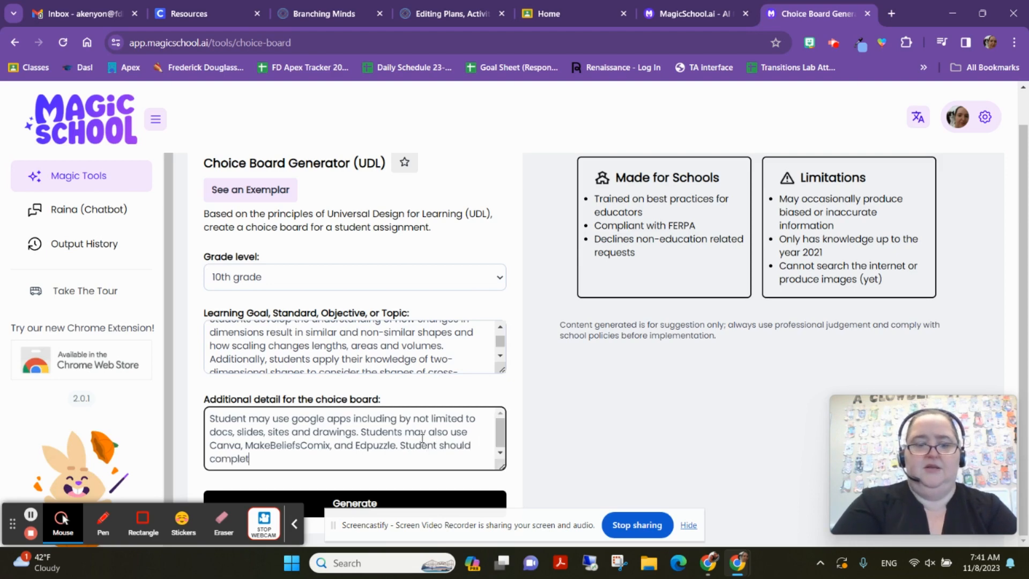
{"action": "type", "text": "e the projec"}
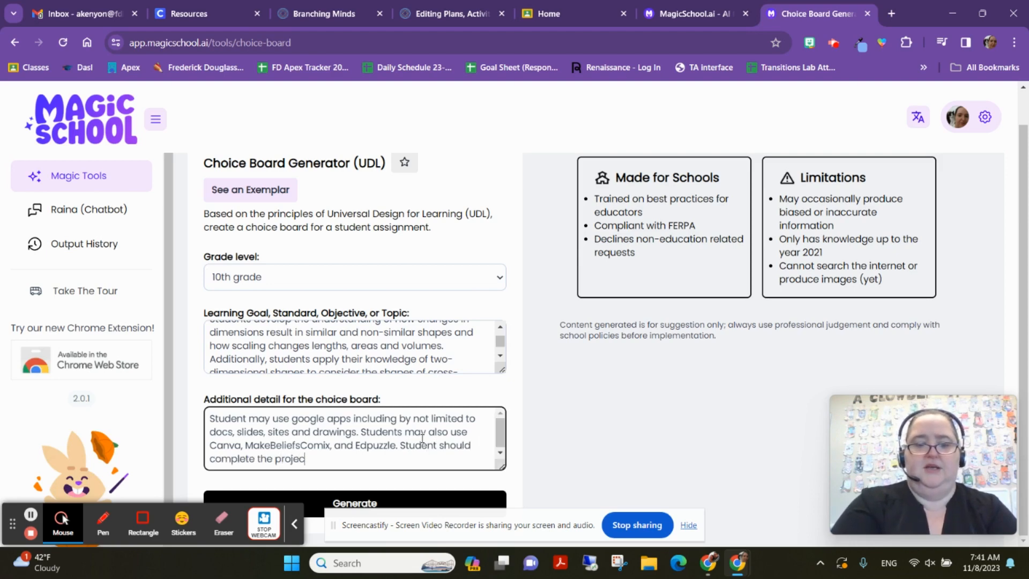
{"action": "type", "text": "t in on"}
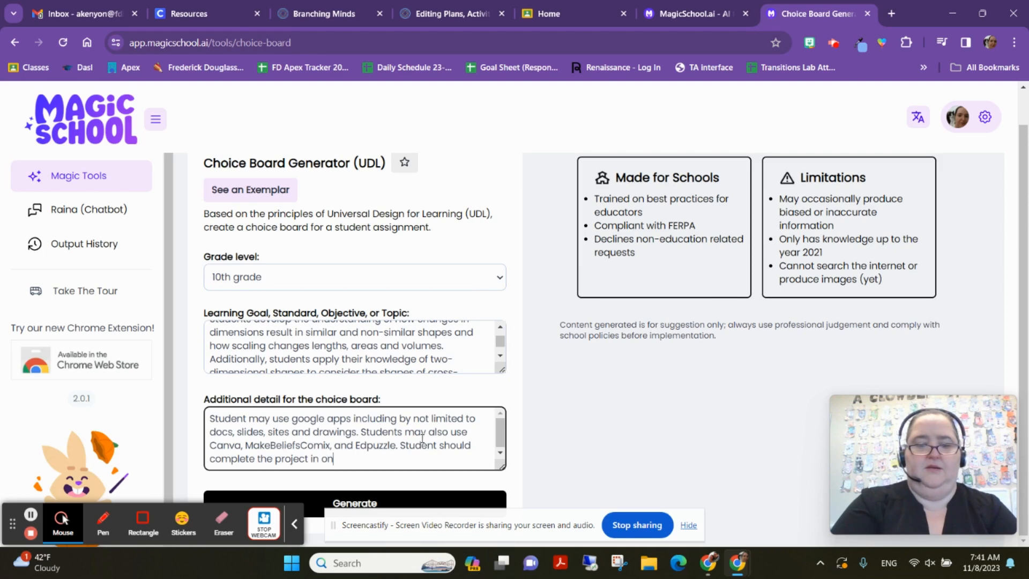
{"action": "type", "text": "e hour."}
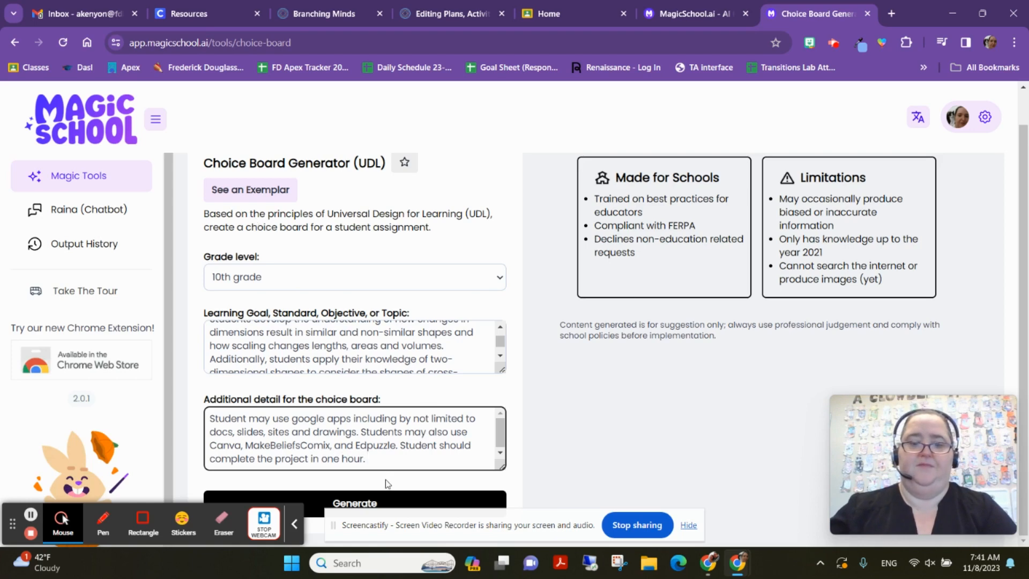
{"action": "left_click", "coordinate": [388, 501]}
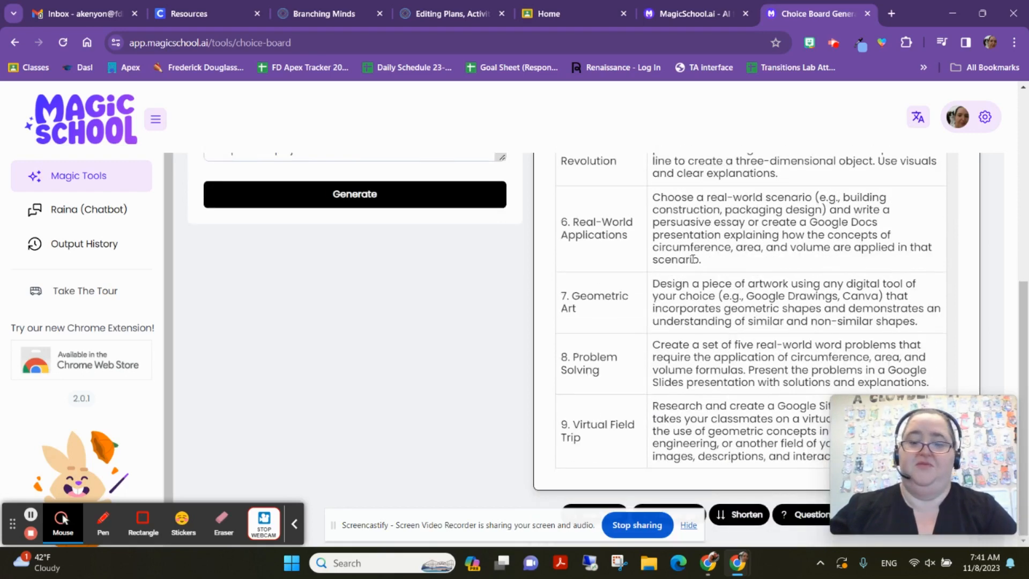
- Review the choice board table, highlighting the row 3 Scaling Scenarios description and dismissing the translate popup
{"action": "scroll", "coordinate": [708, 268], "scroll_direction": "up", "scroll_amount": 3}
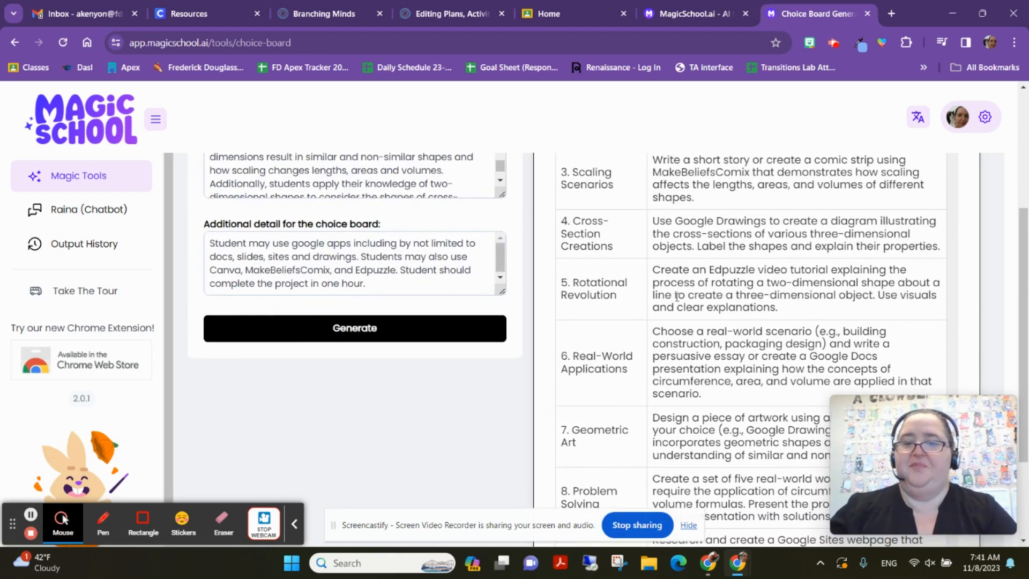
{"action": "scroll", "coordinate": [691, 332], "scroll_direction": "up", "scroll_amount": 1}
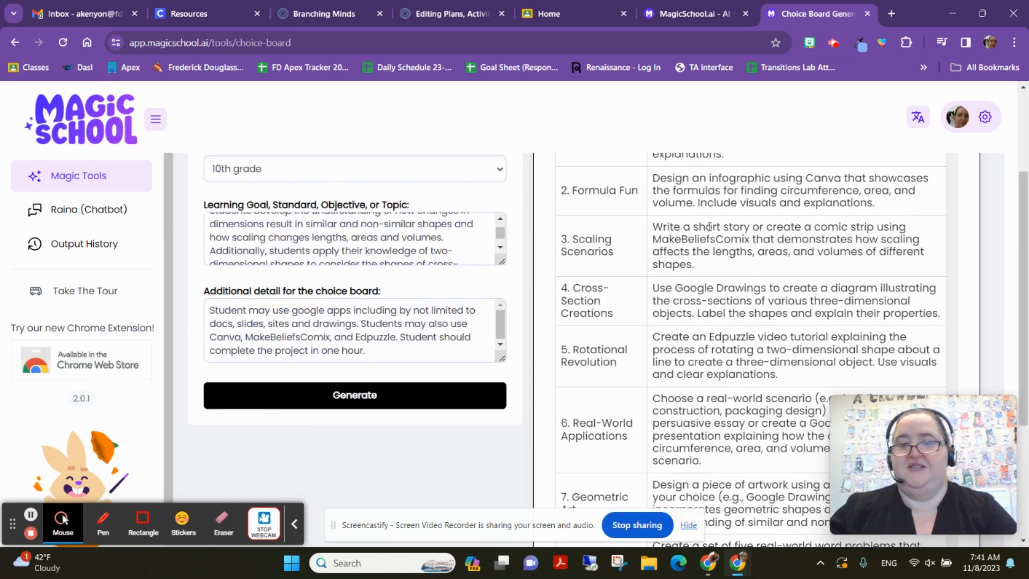
{"action": "left_click_drag", "start_coordinate": [697, 228], "coordinate": [772, 269]}
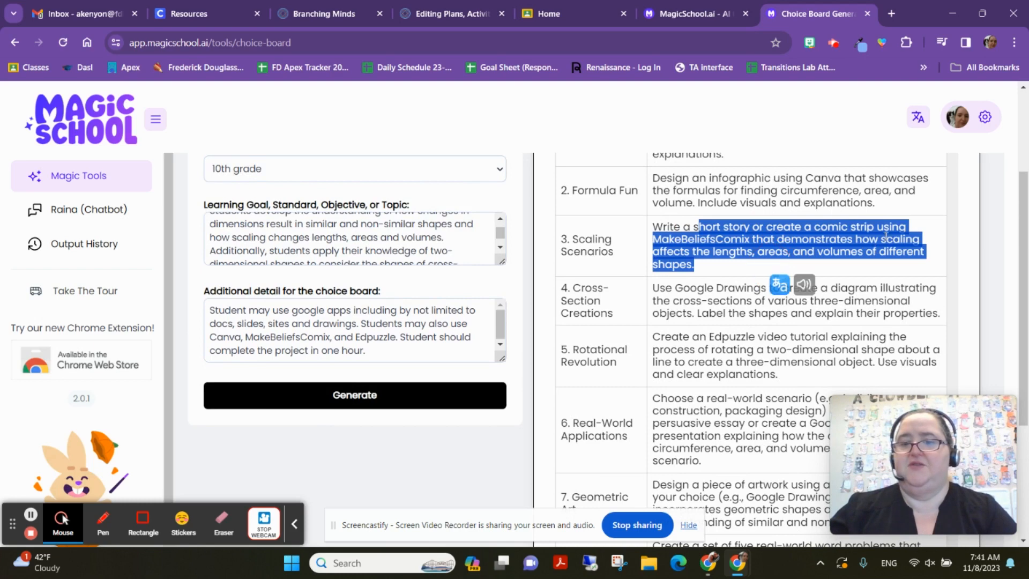
{"action": "left_click", "coordinate": [810, 228]}
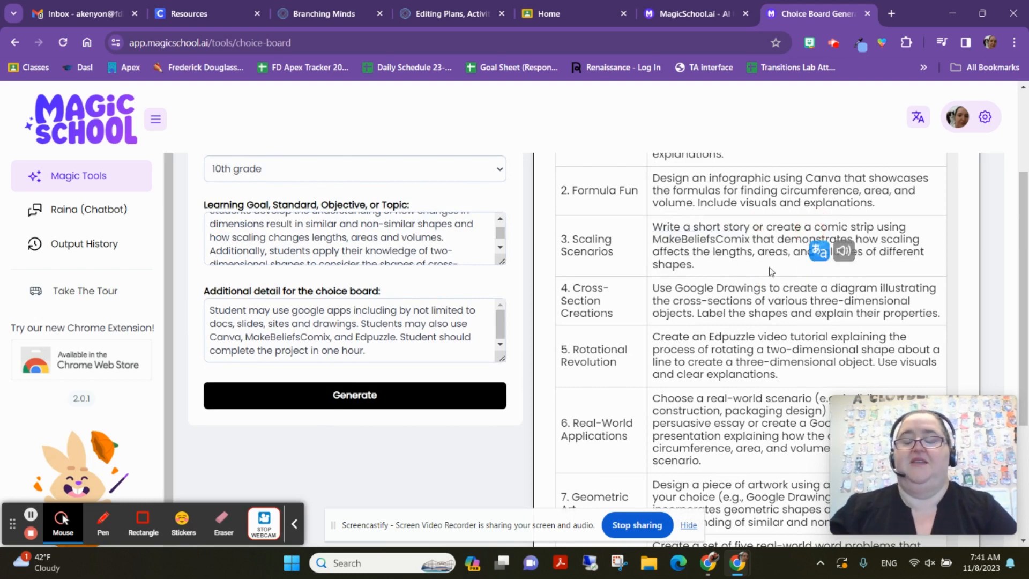
{"action": "left_click", "coordinate": [929, 251]}
{"action": "scroll", "coordinate": [937, 258], "scroll_direction": "down", "scroll_amount": 1}
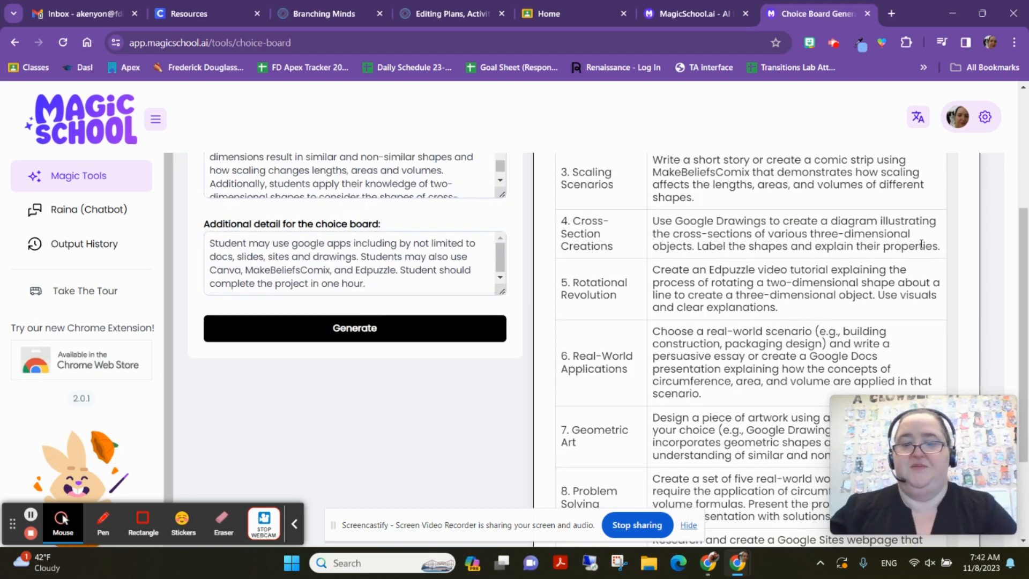
- Select the Geometry Exploration Choice Board title and table, then go back to Magic Tools
{"action": "scroll", "coordinate": [858, 308], "scroll_direction": "down", "scroll_amount": 2}
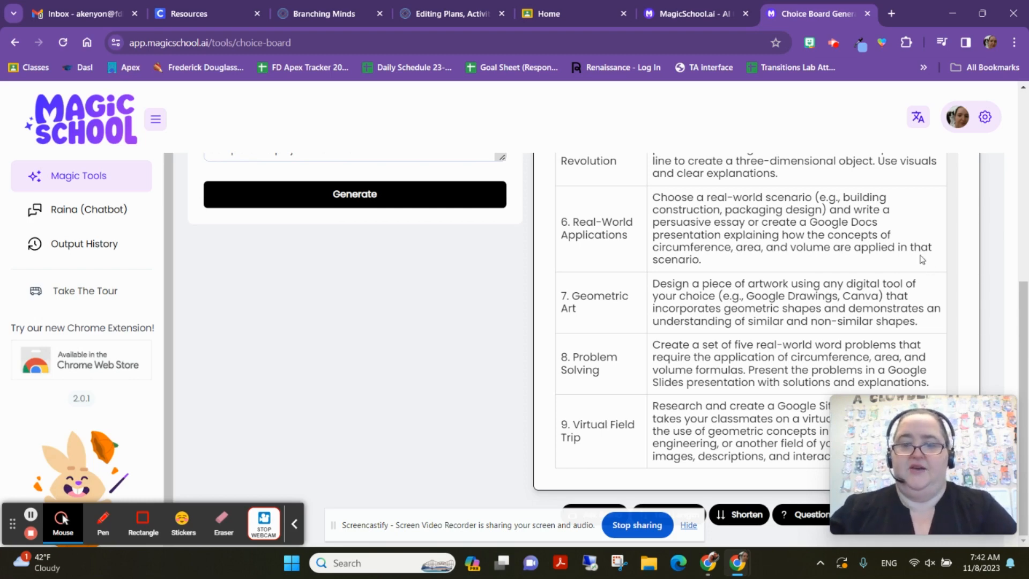
{"action": "scroll", "coordinate": [778, 306], "scroll_direction": "up", "scroll_amount": 1}
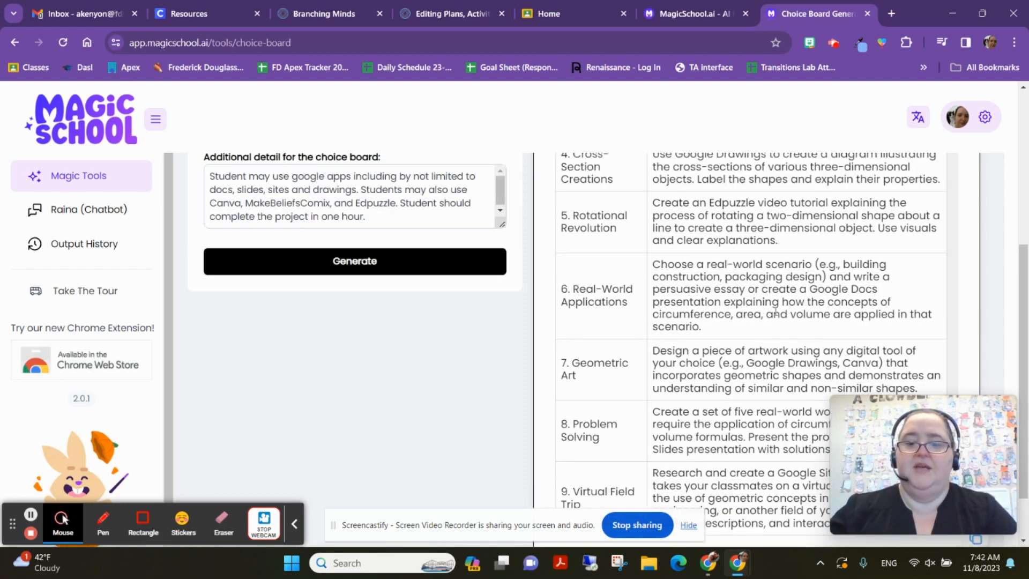
{"action": "scroll", "coordinate": [778, 305], "scroll_direction": "down", "scroll_amount": 1}
{"action": "scroll", "coordinate": [787, 319], "scroll_direction": "up", "scroll_amount": 5}
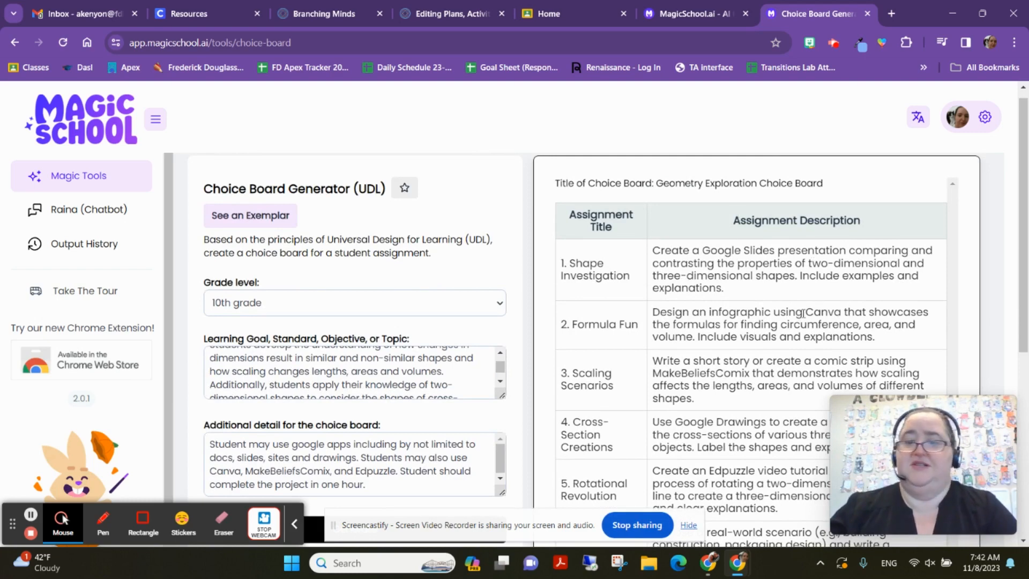
{"action": "scroll", "coordinate": [688, 270], "scroll_direction": "down", "scroll_amount": 2}
{"action": "scroll", "coordinate": [636, 253], "scroll_direction": "up", "scroll_amount": 3}
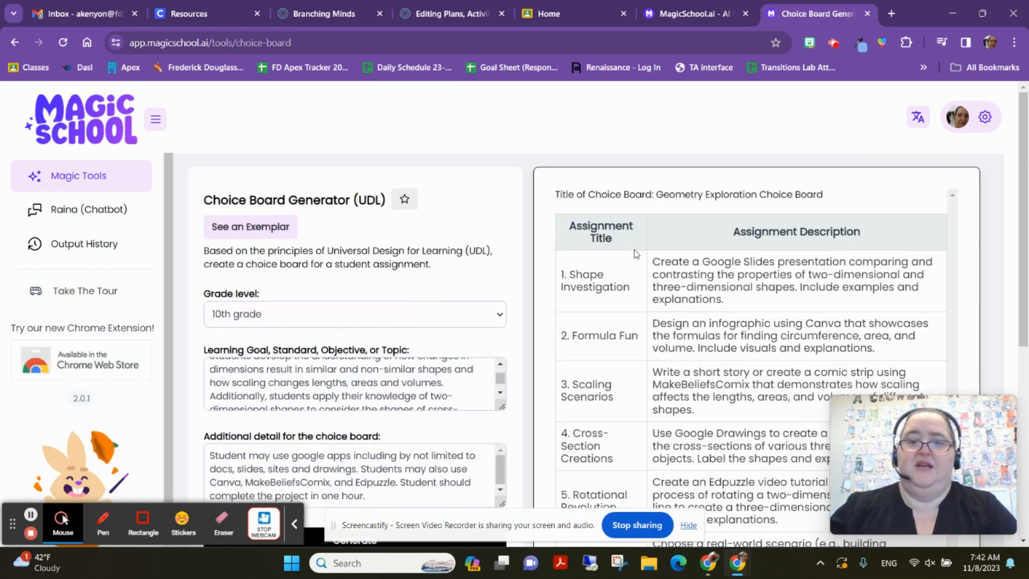
{"action": "left_click_drag", "start_coordinate": [553, 196], "coordinate": [835, 468]}
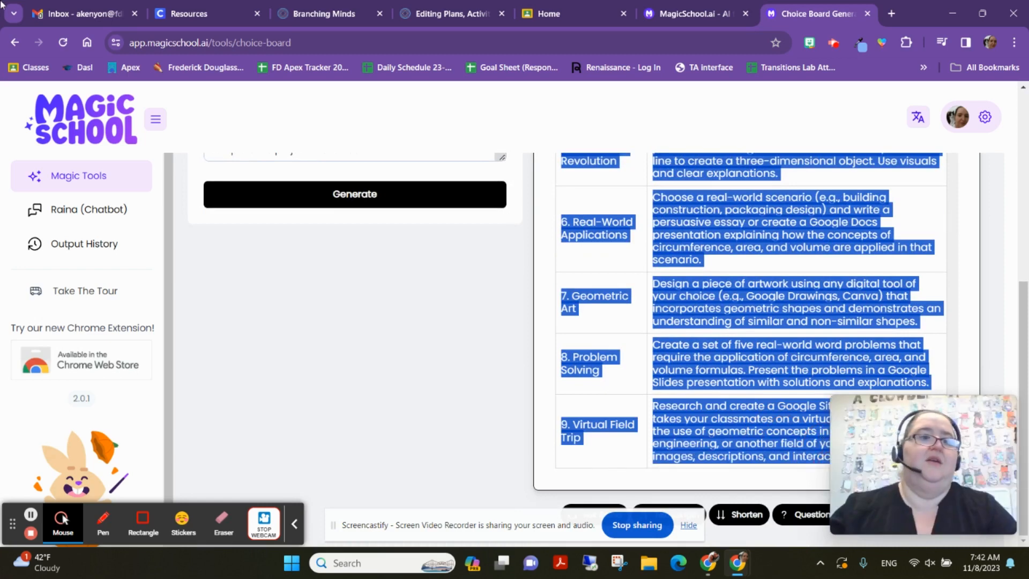
{"action": "left_click", "coordinate": [15, 43]}
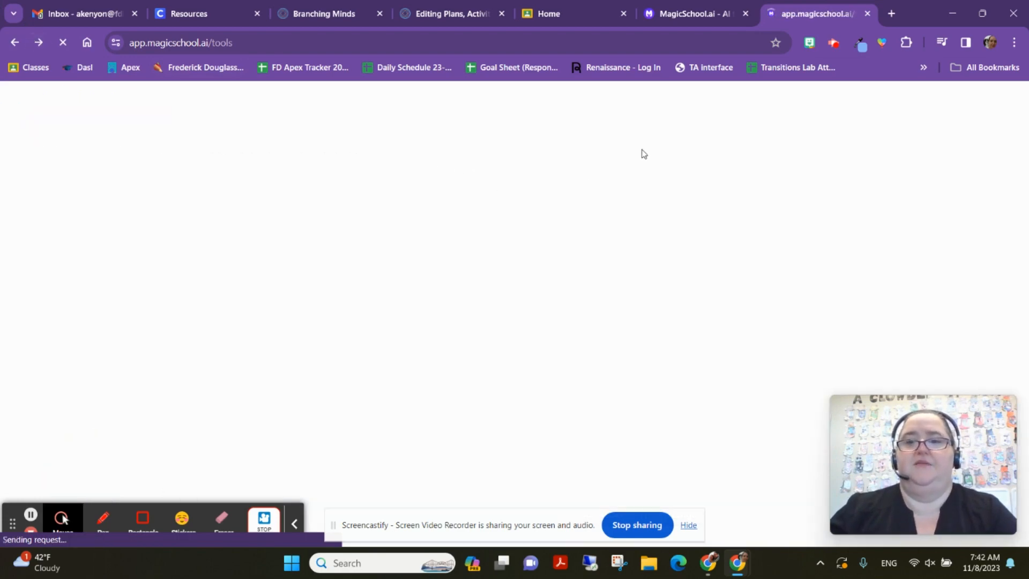
- Open the Rubric Generator and paste the choice board text as the assignment description
{"action": "scroll", "coordinate": [674, 251], "scroll_direction": "down", "scroll_amount": 1}
{"action": "scroll", "coordinate": [681, 241], "scroll_direction": "down", "scroll_amount": 4}
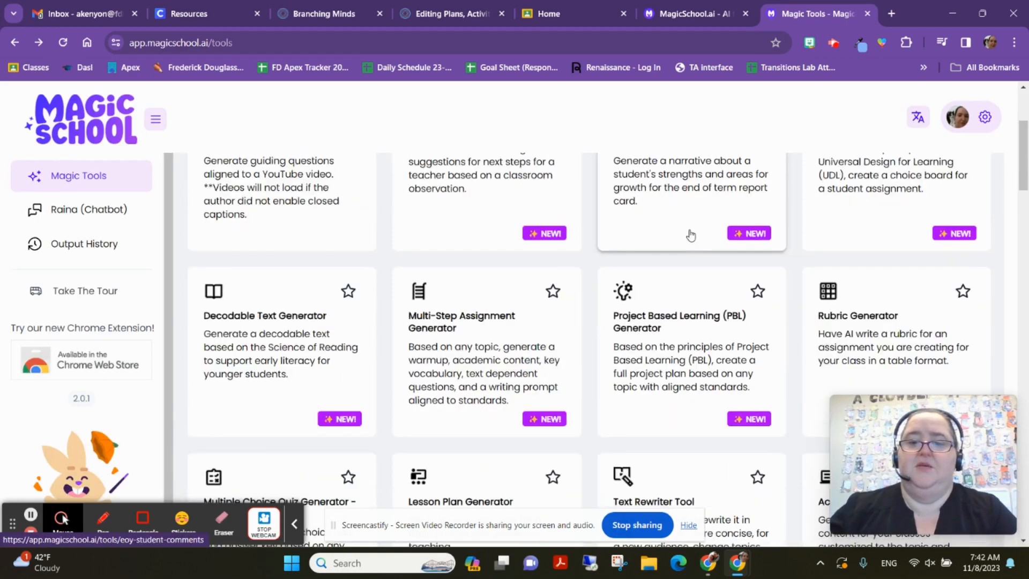
{"action": "scroll", "coordinate": [746, 244], "scroll_direction": "up", "scroll_amount": 1}
{"action": "scroll", "coordinate": [751, 242], "scroll_direction": "up", "scroll_amount": 1}
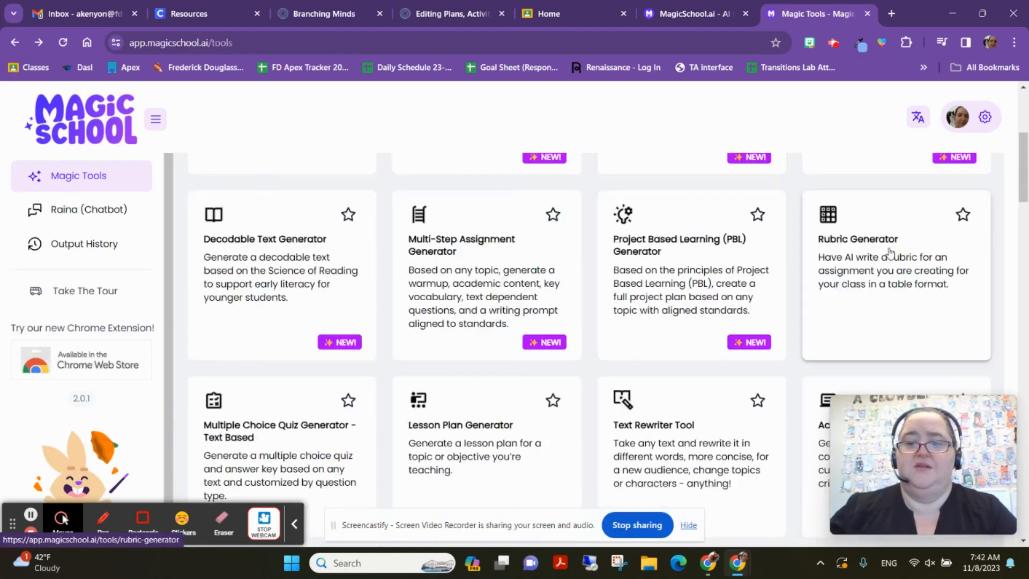
{"action": "left_click", "coordinate": [885, 255]}
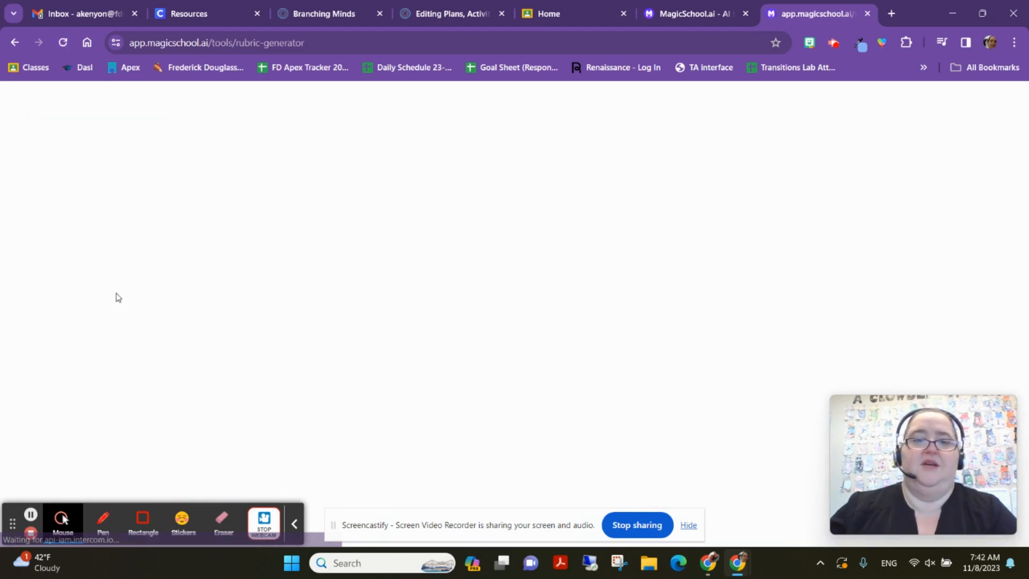
{"action": "scroll", "coordinate": [403, 256], "scroll_direction": "down", "scroll_amount": 2}
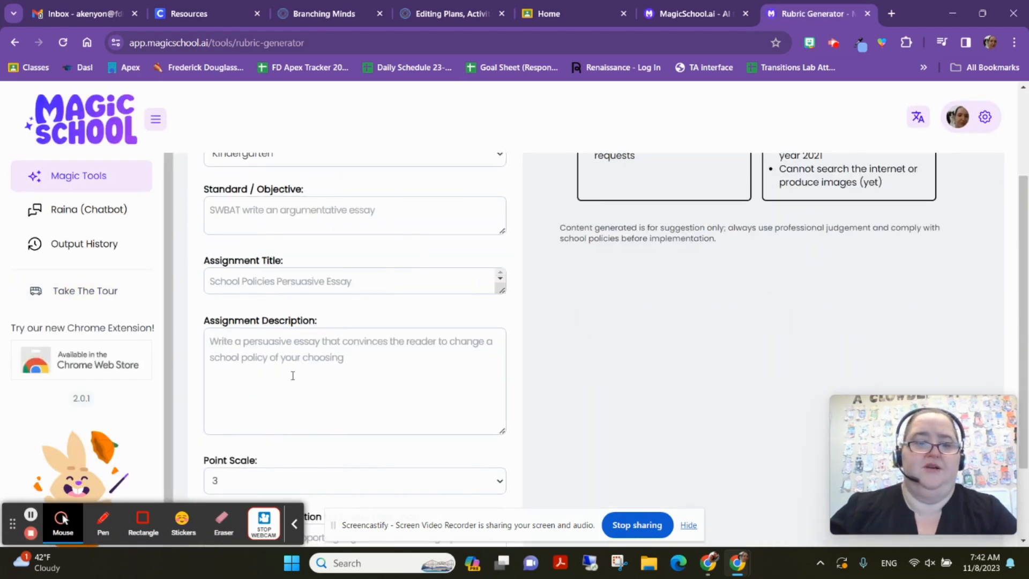
{"action": "left_click", "coordinate": [242, 356]}
{"action": "key", "text": "ctrl+v"}
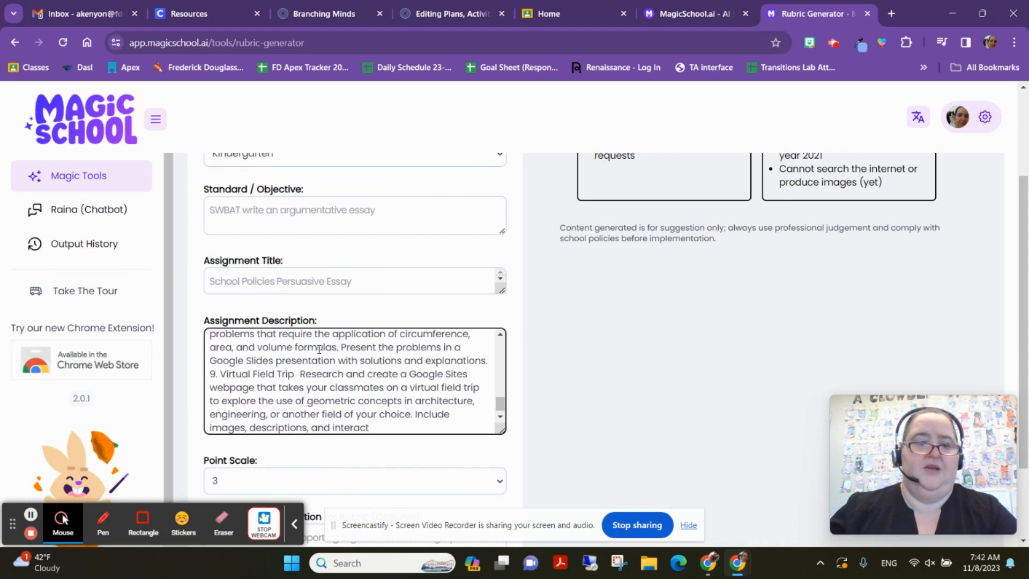
{"action": "scroll", "coordinate": [319, 349], "scroll_direction": "up", "scroll_amount": 10}
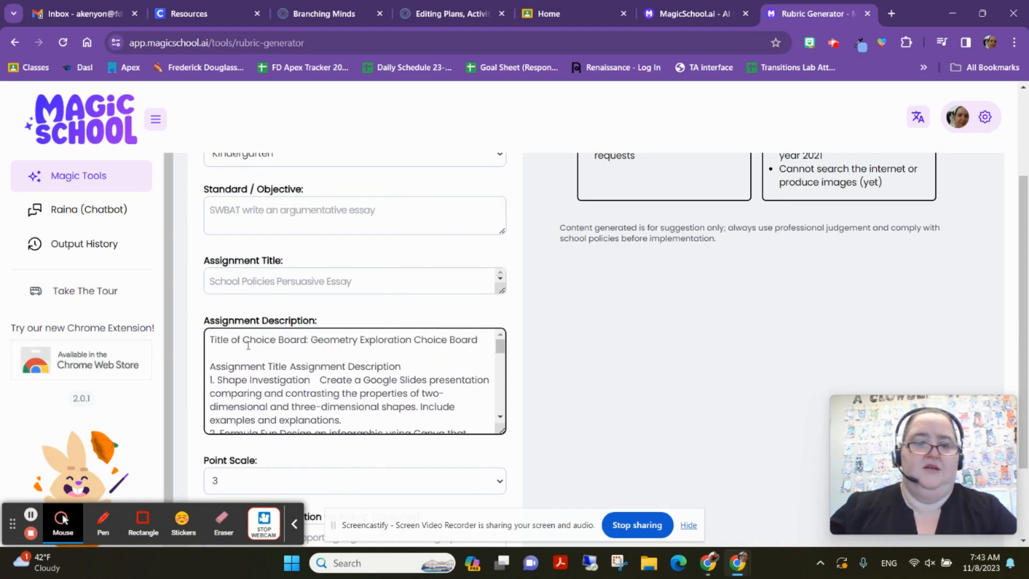
- Copy the heading into the Assignment Title as 'Geometry Exploration Choice Board'
{"action": "left_click", "coordinate": [309, 282]}
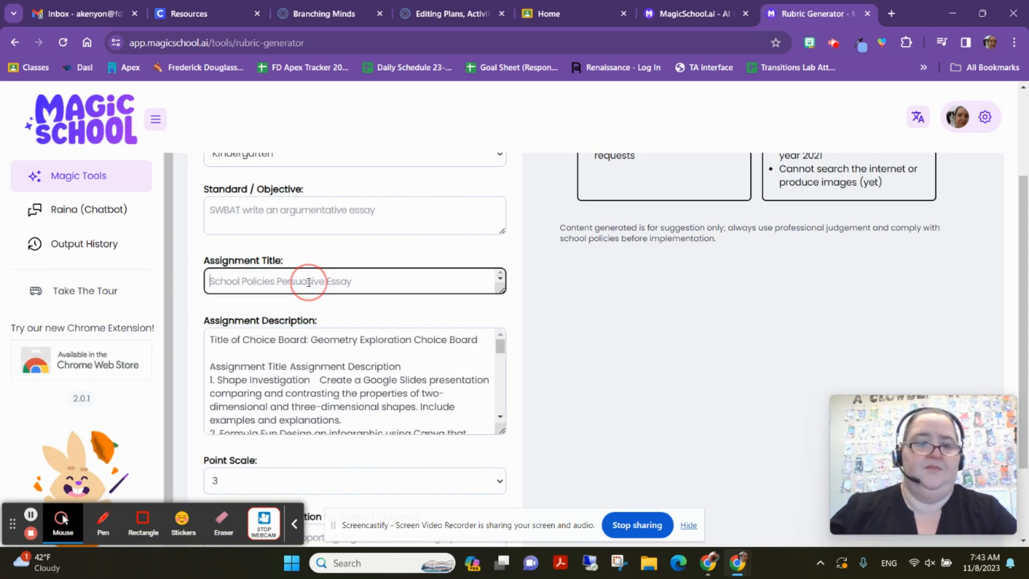
{"action": "left_click_drag", "start_coordinate": [481, 341], "coordinate": [310, 340]}
{"action": "key", "text": "ctrl+c"}
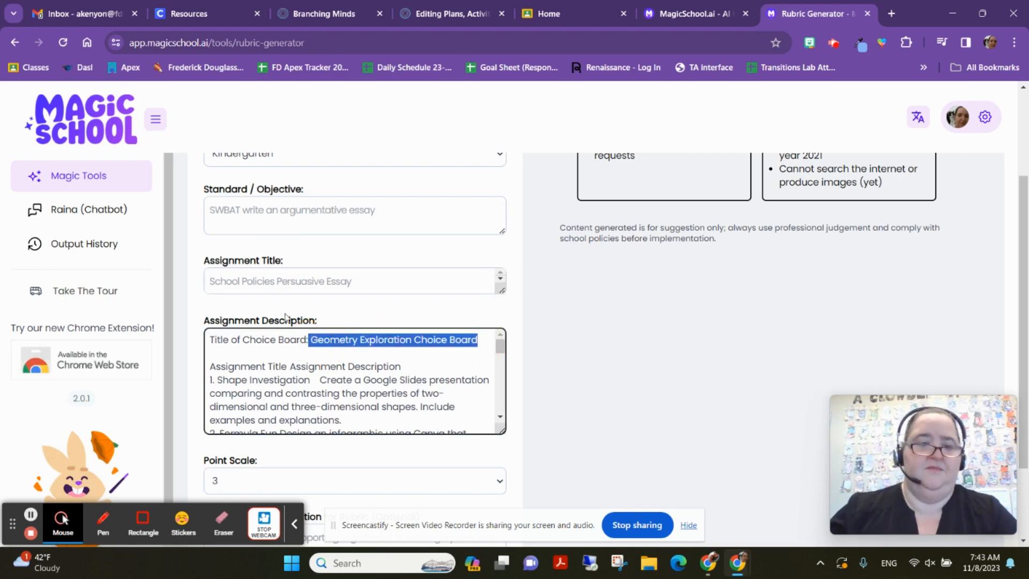
{"action": "left_click", "coordinate": [278, 285]}
{"action": "key", "text": "ctrl+v"}
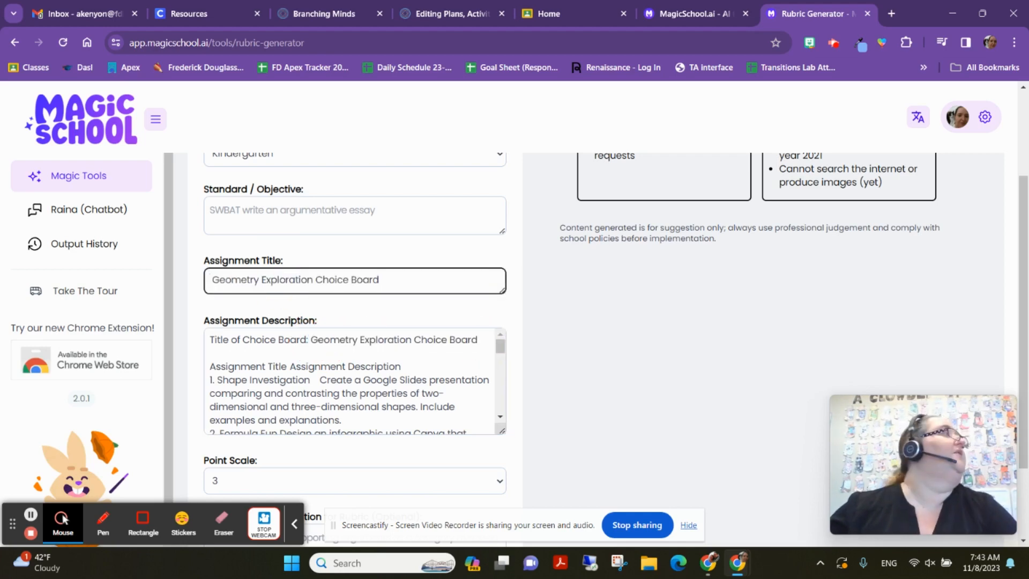
- Paste the geometry standard as the objective and set the grade level to 10th grade
{"action": "left_click", "coordinate": [63, 519]}
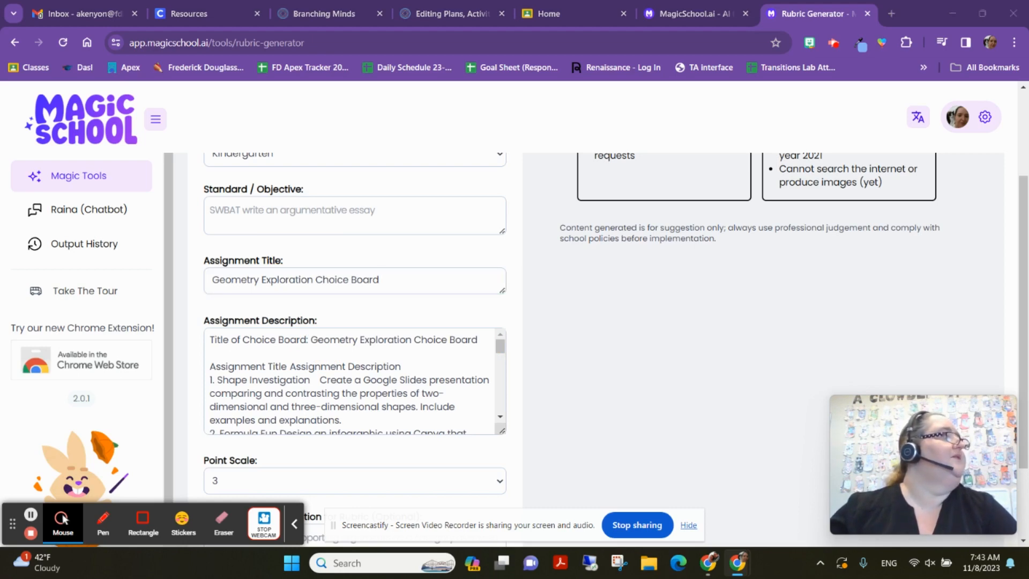
{"action": "left_click", "coordinate": [264, 223]}
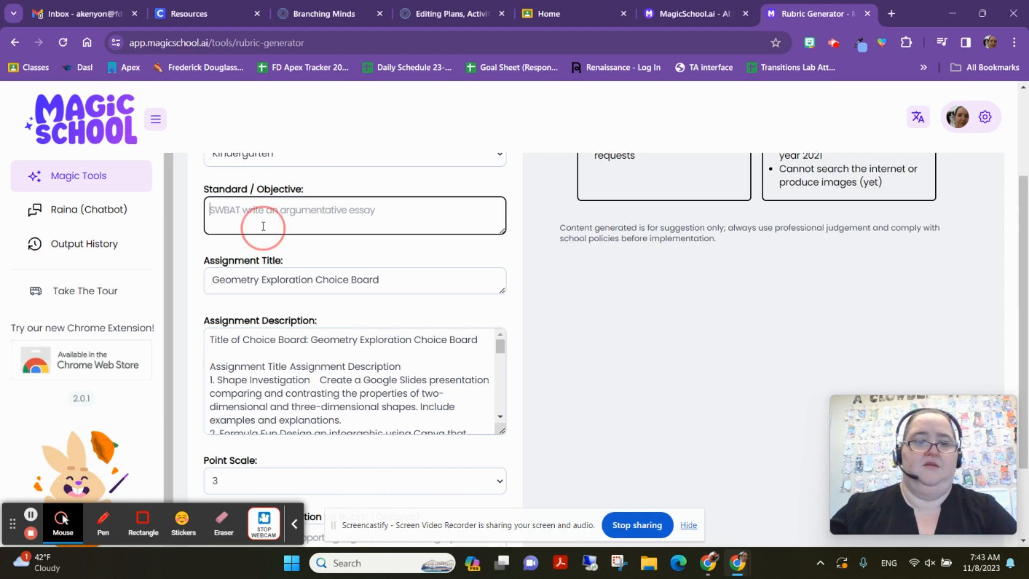
{"action": "key", "text": "ctrl+v"}
{"action": "scroll", "coordinate": [351, 173], "scroll_direction": "up", "scroll_amount": 3}
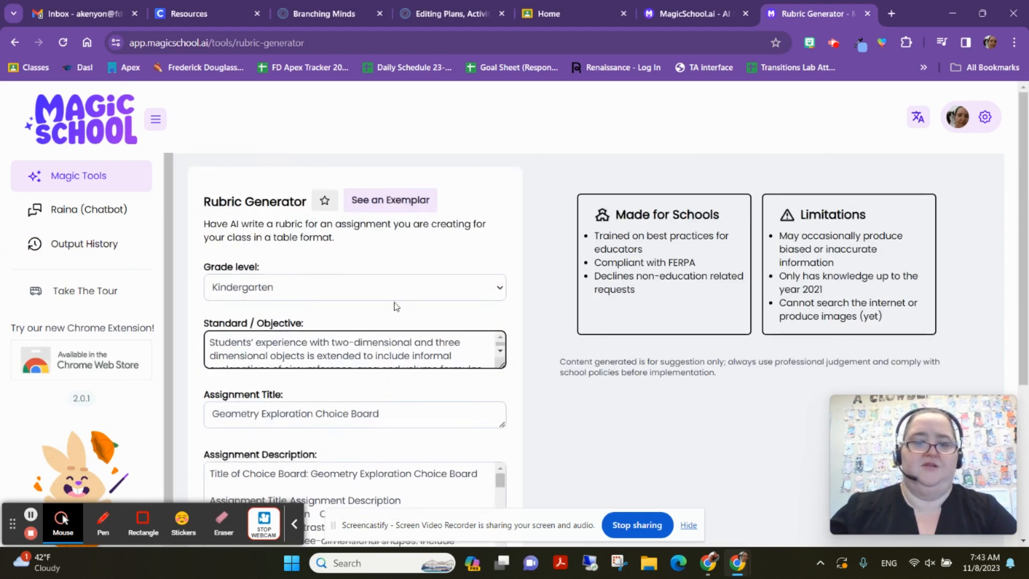
{"action": "left_click", "coordinate": [397, 290]}
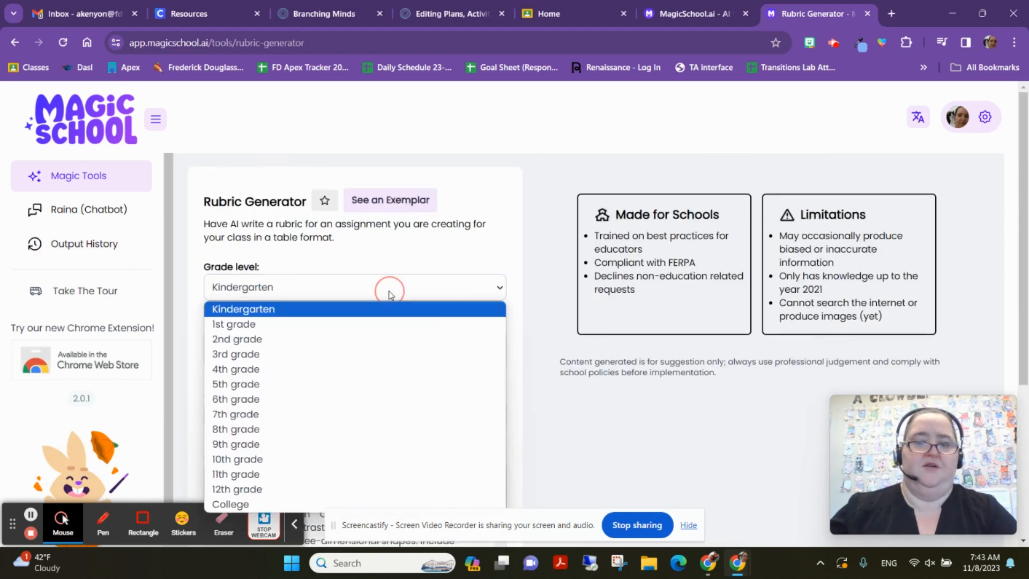
{"action": "left_click", "coordinate": [261, 459]}
- Paste the allowed-apps note into additional customization and set the point scale to 4
{"action": "scroll", "coordinate": [414, 281], "scroll_direction": "down", "scroll_amount": 5}
{"action": "scroll", "coordinate": [474, 281], "scroll_direction": "down", "scroll_amount": 2}
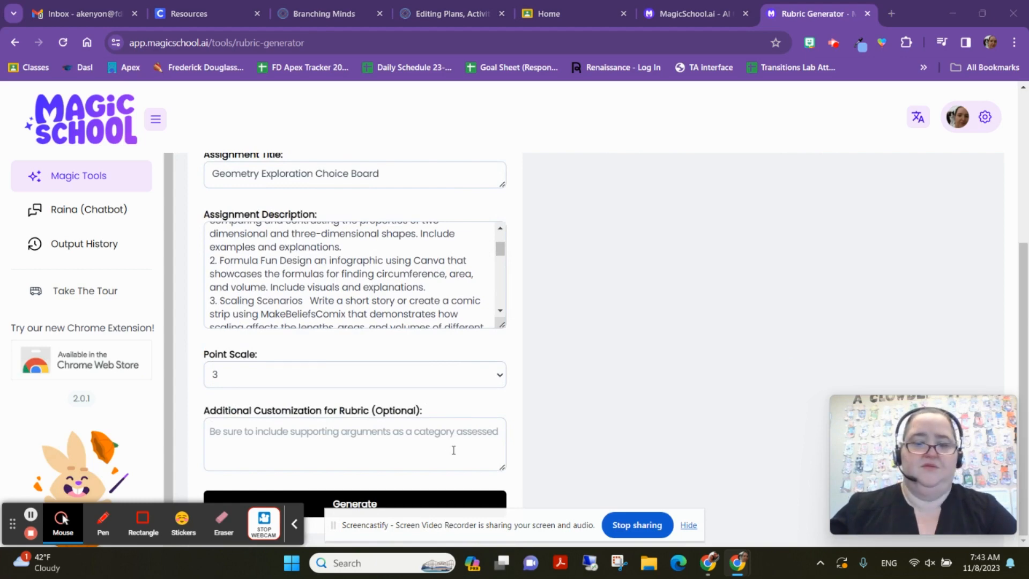
{"action": "left_click", "coordinate": [311, 441]}
{"action": "type", "text": "Student may use google apps including by not limited to docs, slides, sites and drawings. Students may also use Canva, MakeBeliefsComix, and Edpuzzle."}
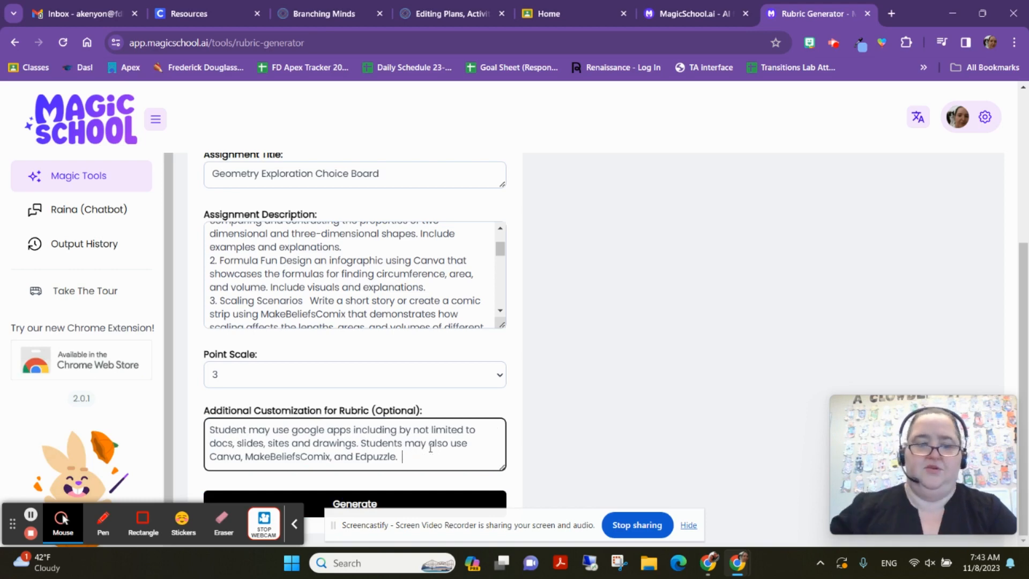
{"action": "left_click", "coordinate": [242, 371]}
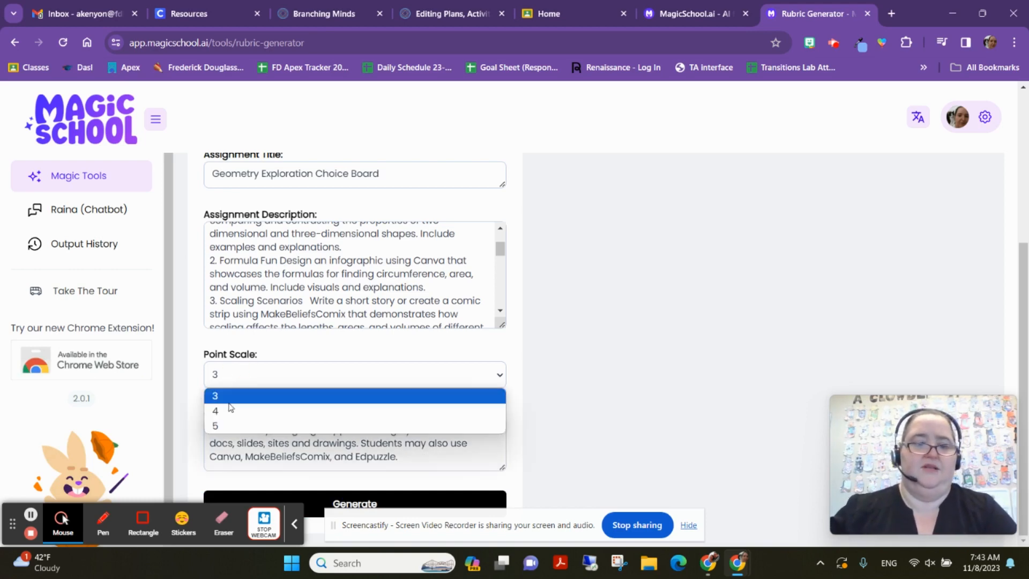
{"action": "left_click", "coordinate": [229, 423]}
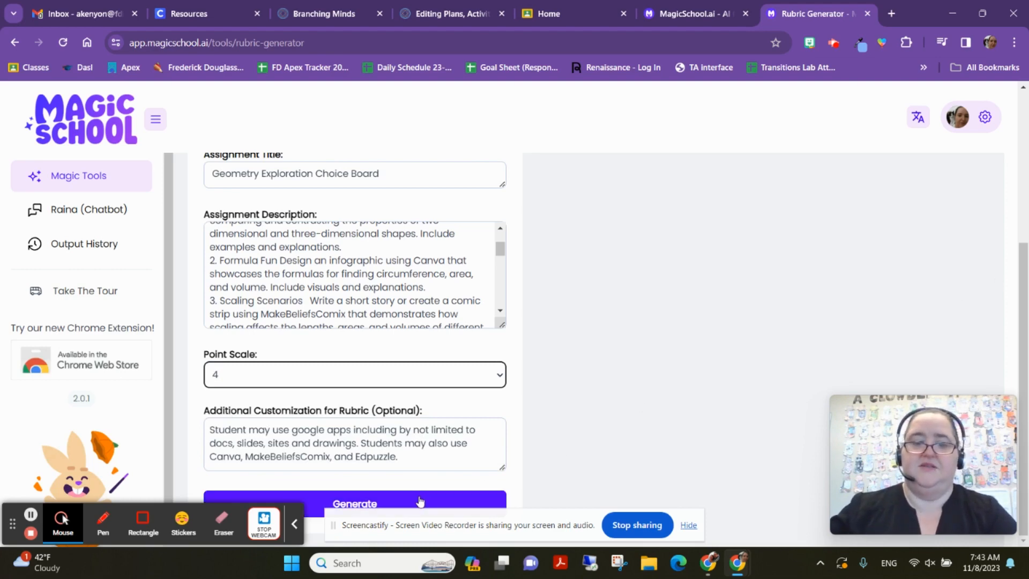
- Scroll through the four-level rubric covering Knowledge and Understanding, Application, Quality of Work and Creativity
{"action": "scroll", "coordinate": [632, 338], "scroll_direction": "up", "scroll_amount": 2}
{"action": "scroll", "coordinate": [631, 338], "scroll_direction": "down", "scroll_amount": 1}
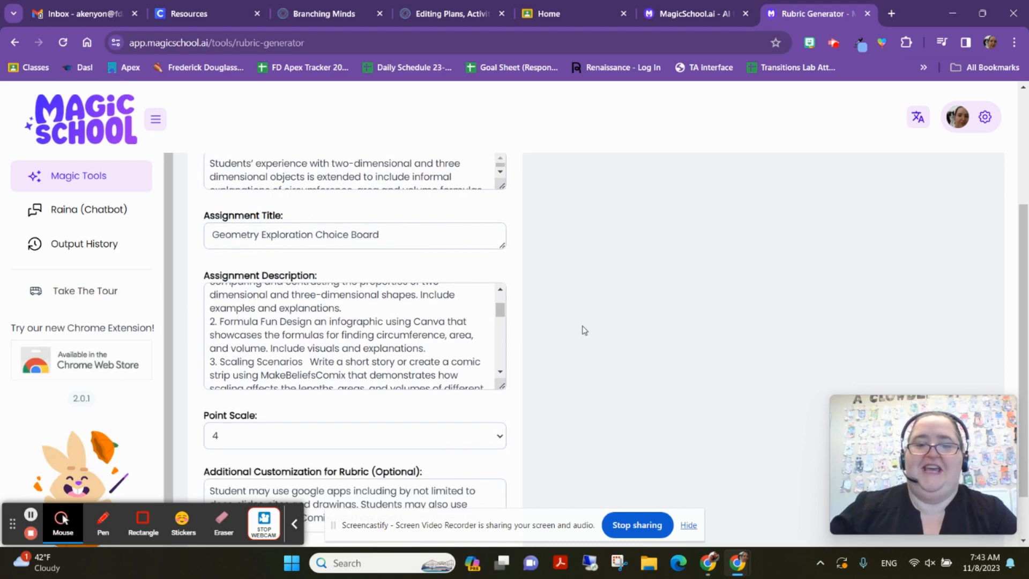
{"action": "scroll", "coordinate": [880, 253], "scroll_direction": "up", "scroll_amount": 1}
{"action": "scroll", "coordinate": [881, 253], "scroll_direction": "down", "scroll_amount": 2}
{"action": "scroll", "coordinate": [881, 253], "scroll_direction": "up", "scroll_amount": 1}
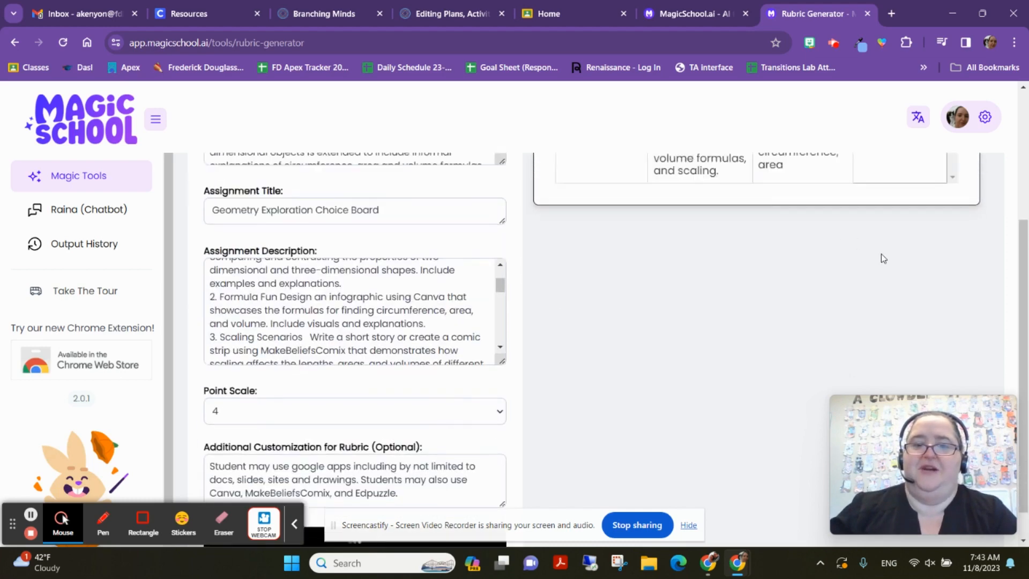
{"action": "scroll", "coordinate": [881, 253], "scroll_direction": "down", "scroll_amount": 1}
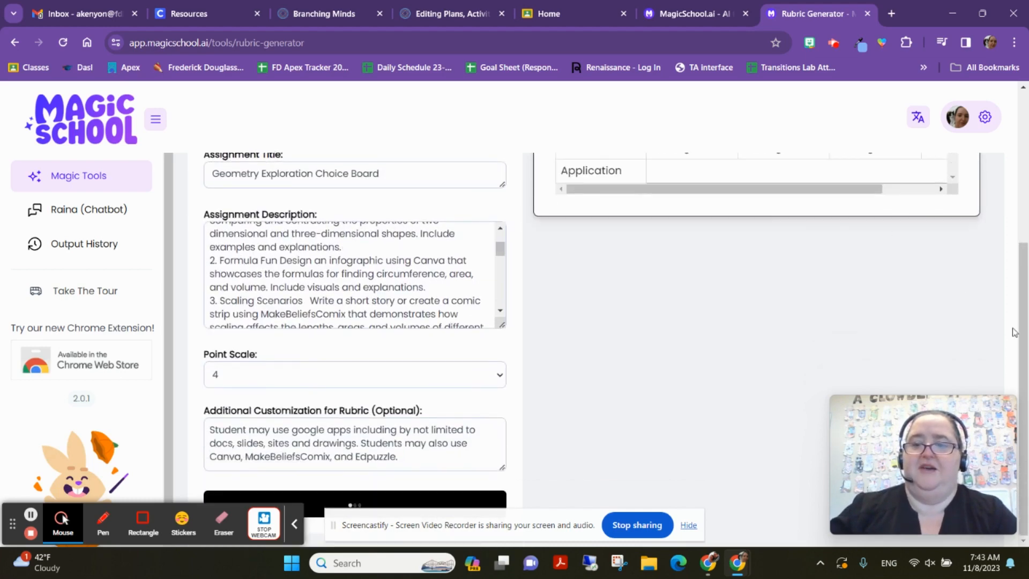
{"action": "scroll", "coordinate": [1015, 333], "scroll_direction": "up", "scroll_amount": 4}
{"action": "scroll", "coordinate": [994, 212], "scroll_direction": "down", "scroll_amount": 4}
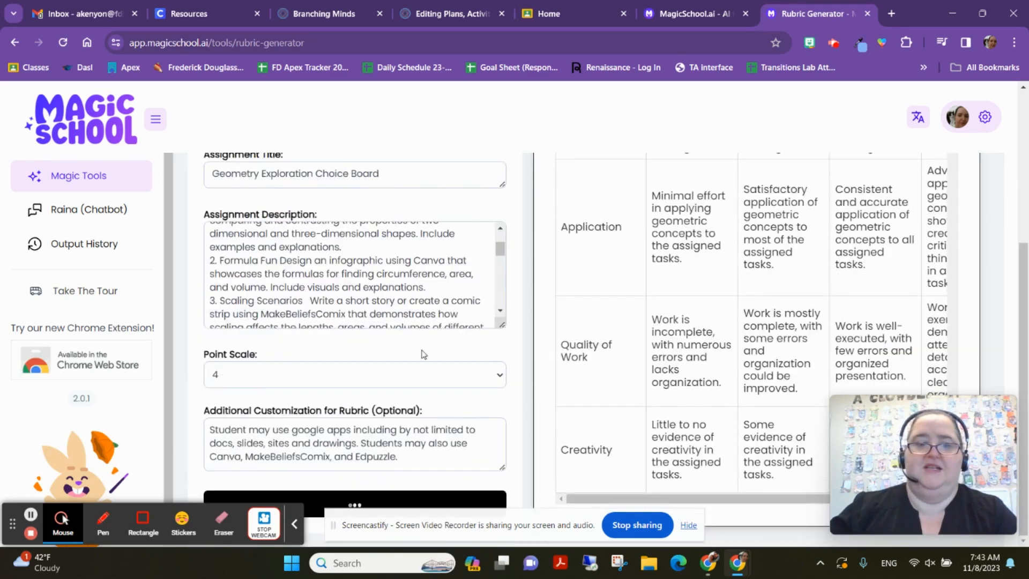
{"action": "scroll", "coordinate": [423, 354], "scroll_direction": "down", "scroll_amount": 2}
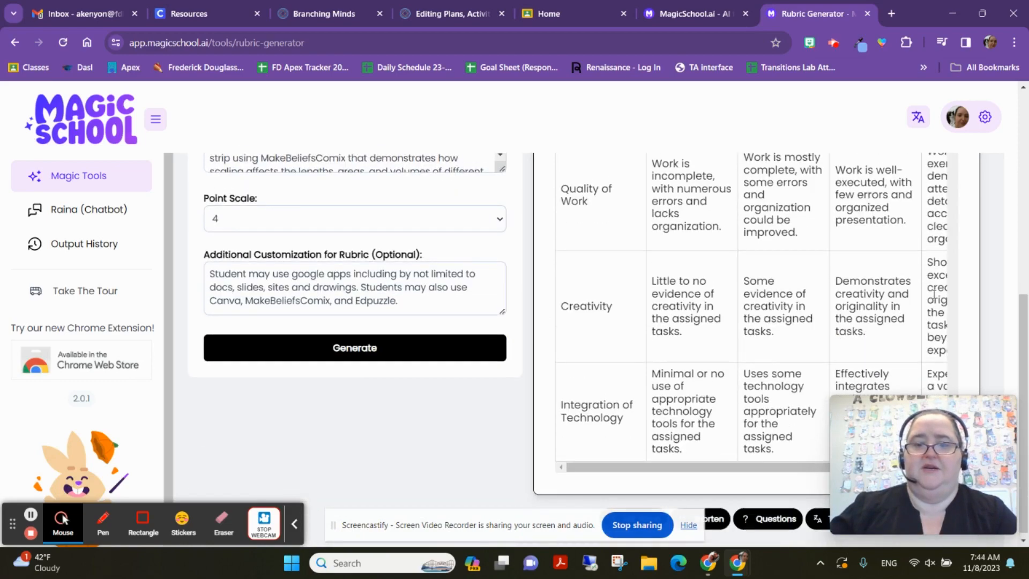
{"action": "scroll", "coordinate": [935, 294], "scroll_direction": "up", "scroll_amount": 8}
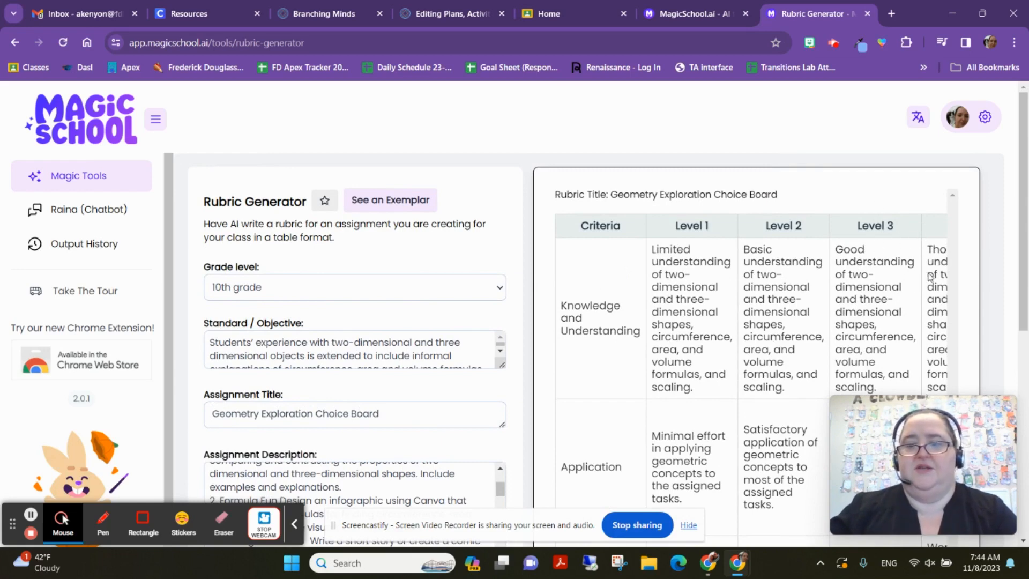
- Scroll and drag through the rubric table down to its last criterion rows
{"action": "scroll", "coordinate": [834, 297], "scroll_direction": "down", "scroll_amount": 5}
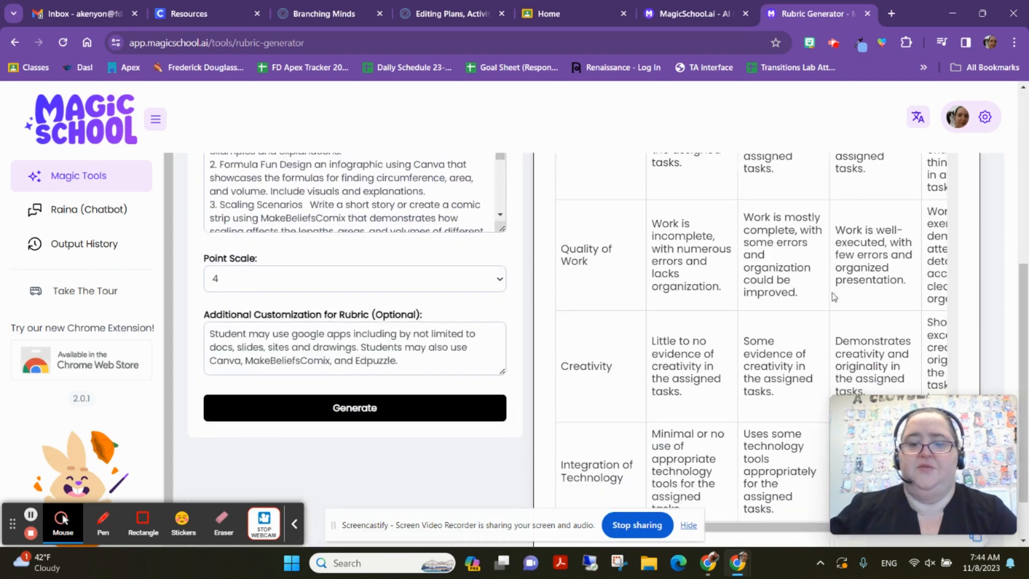
{"action": "scroll", "coordinate": [834, 297], "scroll_direction": "down", "scroll_amount": 2}
{"action": "left_click_drag", "start_coordinate": [759, 461], "coordinate": [953, 450]}
{"action": "scroll", "coordinate": [916, 167], "scroll_direction": "up", "scroll_amount": 5}
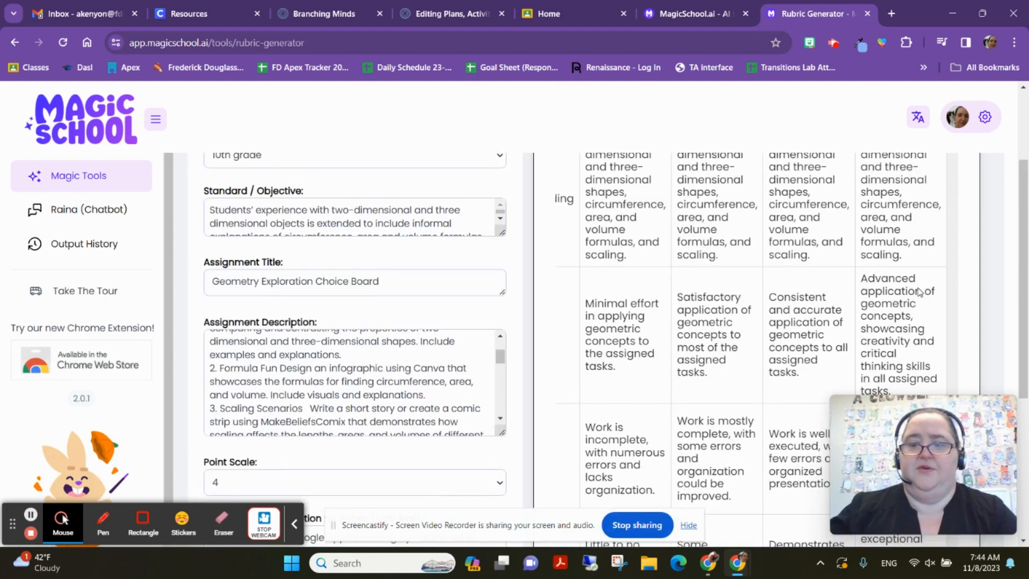
{"action": "scroll", "coordinate": [920, 292], "scroll_direction": "up", "scroll_amount": 3}
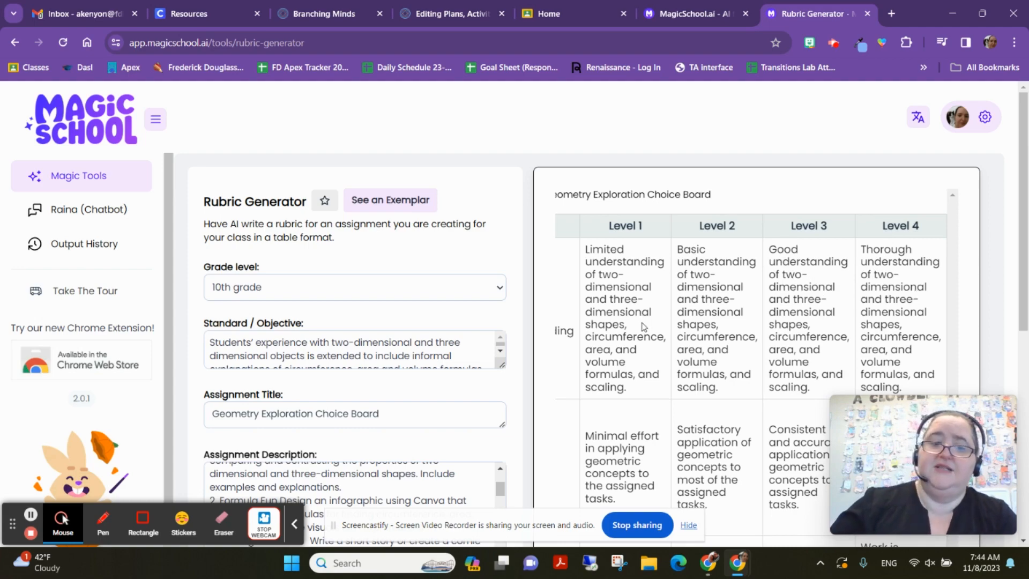
{"action": "scroll", "coordinate": [717, 245], "scroll_direction": "down", "scroll_amount": 2}
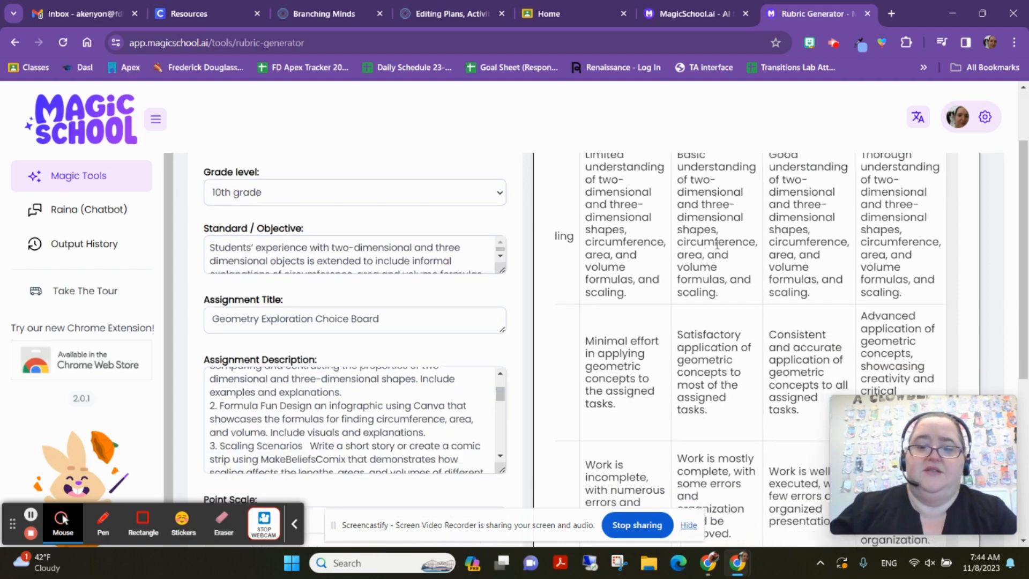
{"action": "scroll", "coordinate": [717, 244], "scroll_direction": "down", "scroll_amount": 5}
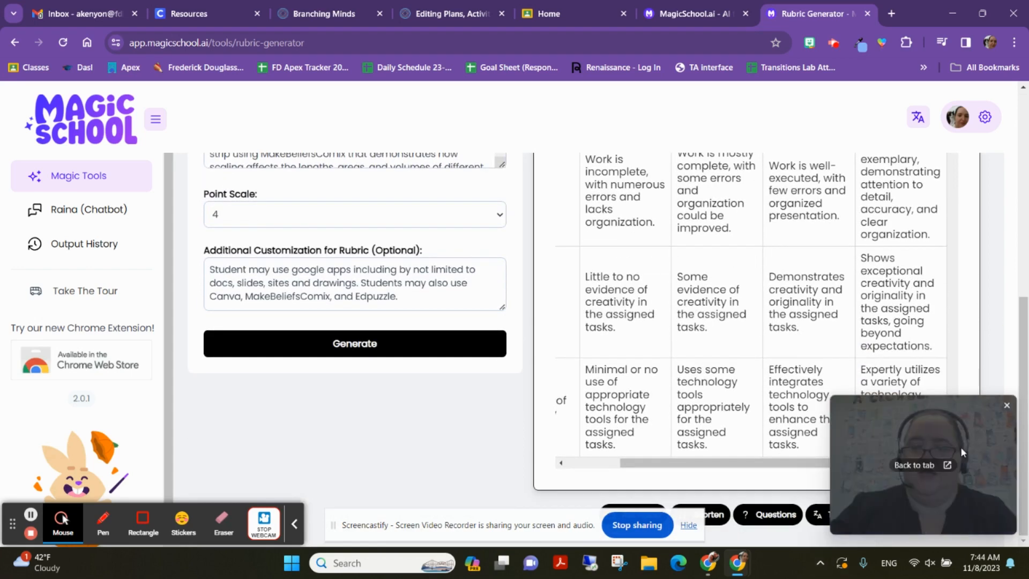
{"action": "left_click_drag", "start_coordinate": [959, 453], "coordinate": [302, 384]}
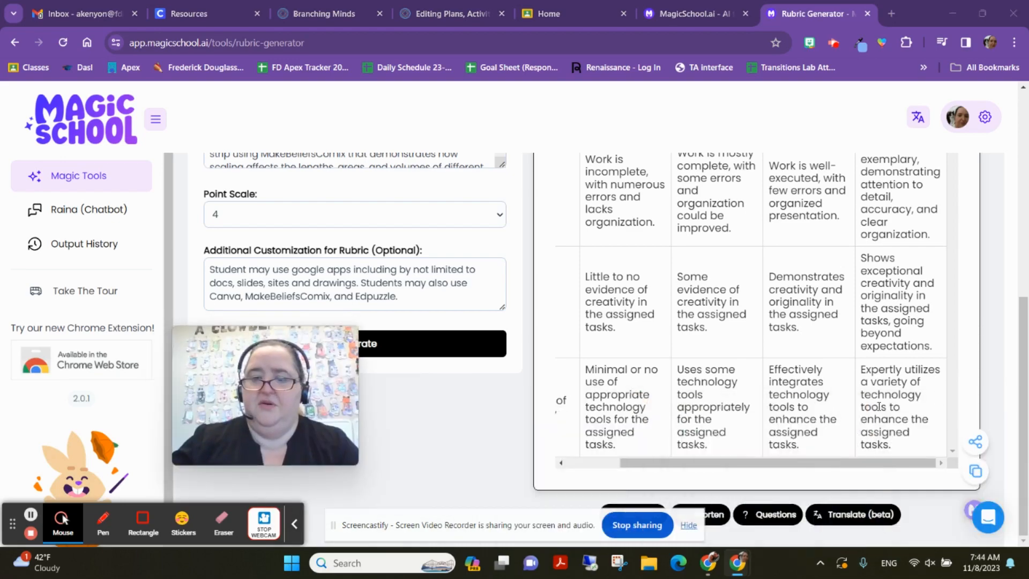
{"action": "scroll", "coordinate": [868, 413], "scroll_direction": "up", "scroll_amount": 5}
{"action": "scroll", "coordinate": [858, 418], "scroll_direction": "down", "scroll_amount": 5}
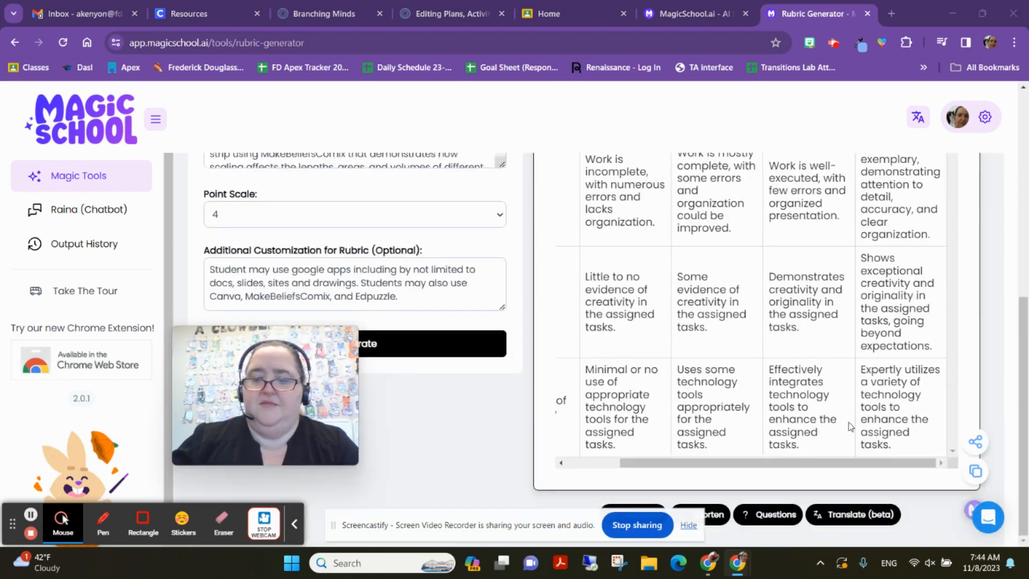
{"action": "left_click_drag", "start_coordinate": [862, 465], "coordinate": [576, 481]}
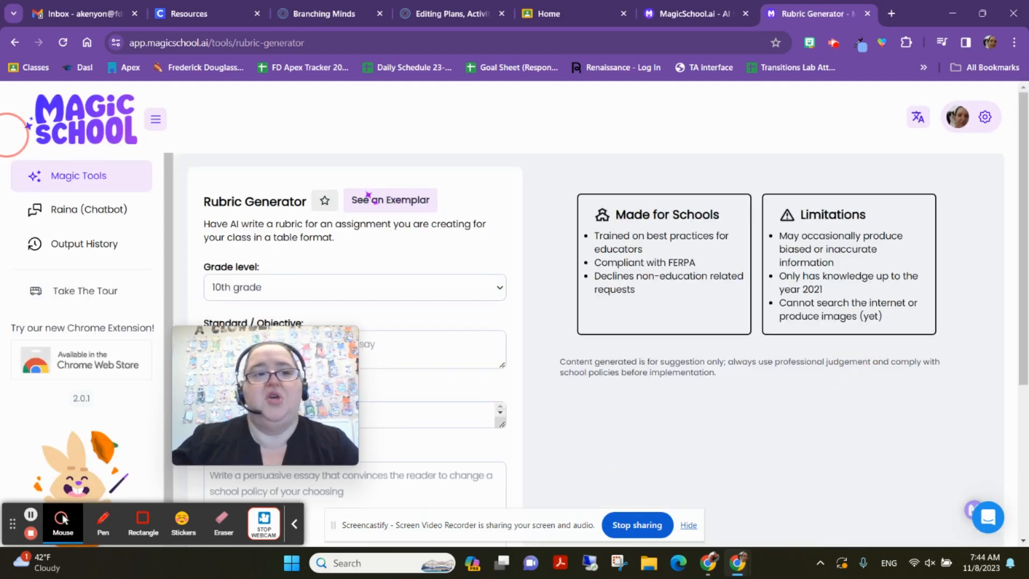
- Go back from the Rubric Generator to Magic Tools and browse the tool cards
{"action": "left_click", "coordinate": [15, 43]}
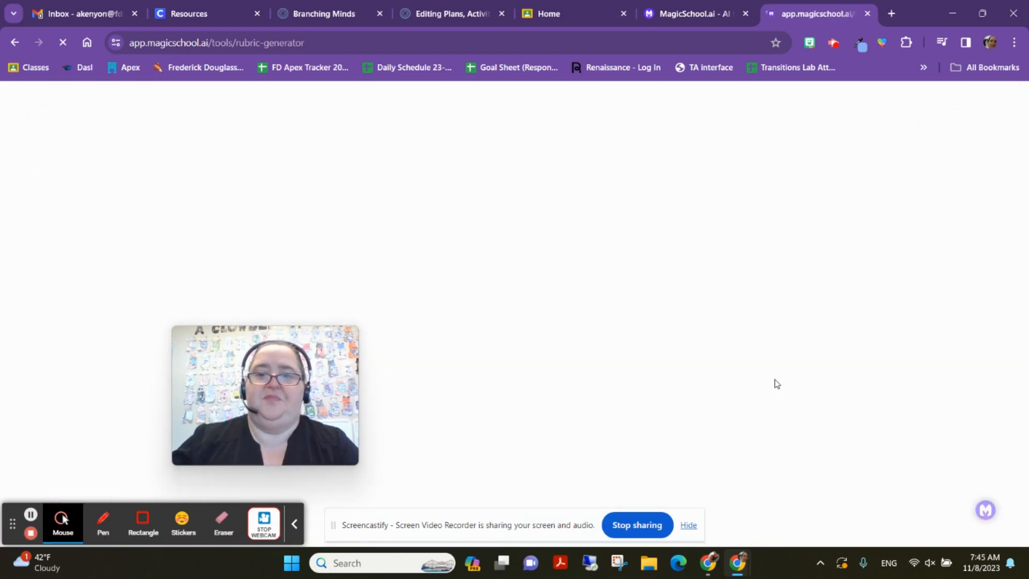
{"action": "scroll", "coordinate": [416, 268], "scroll_direction": "down", "scroll_amount": 2}
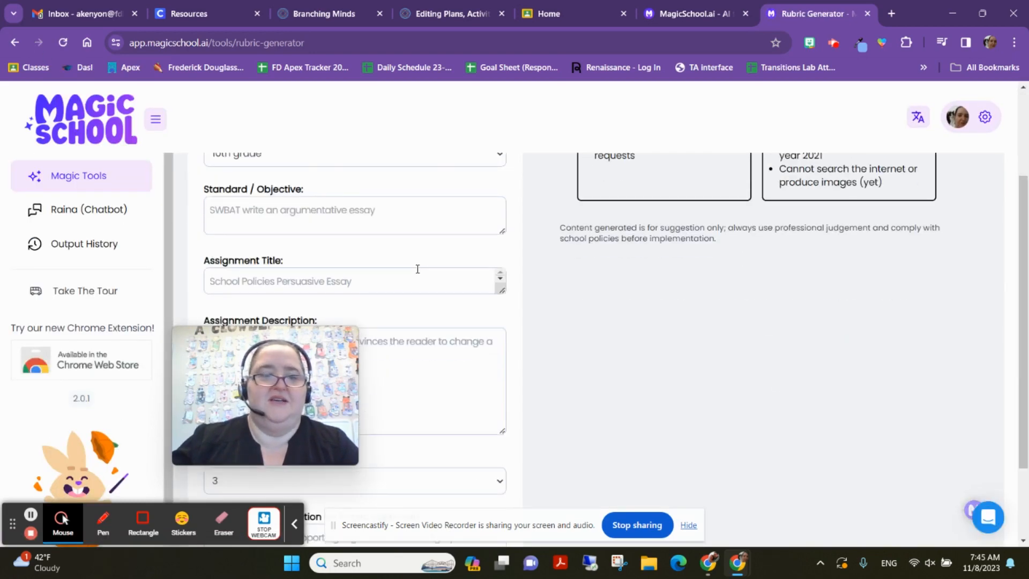
{"action": "left_click", "coordinate": [485, 399]}
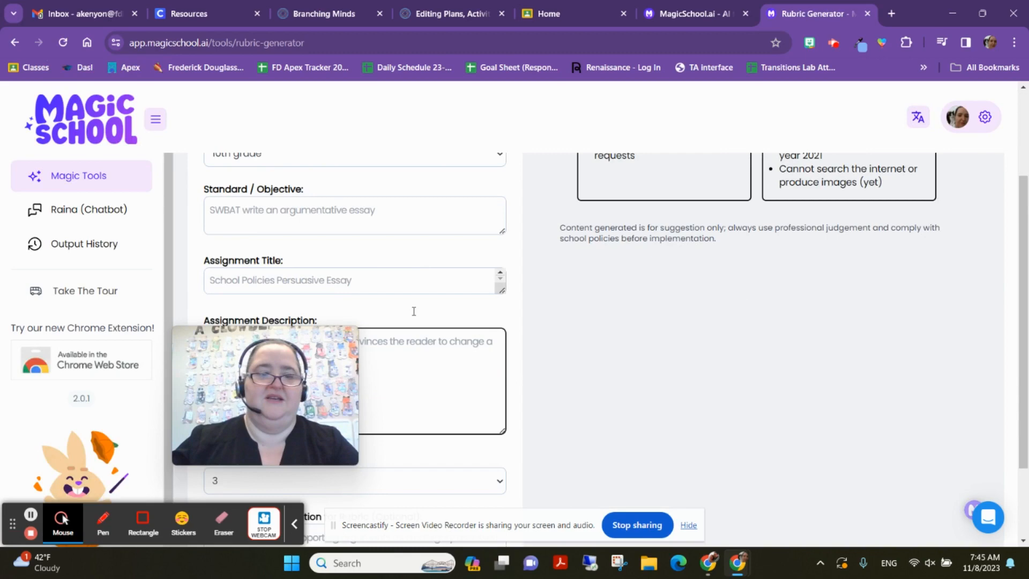
{"action": "left_click", "coordinate": [14, 43]}
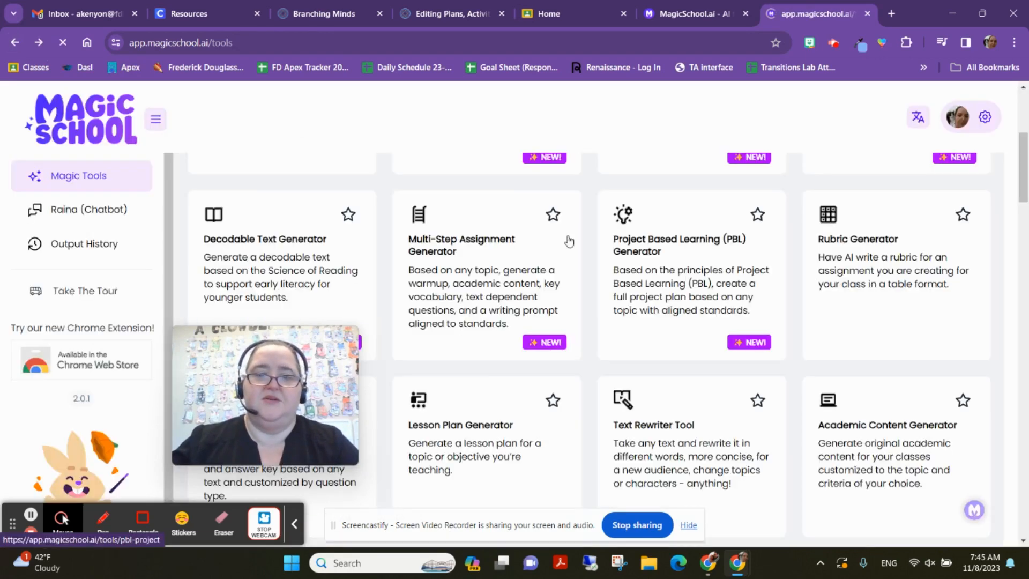
{"action": "scroll", "coordinate": [767, 288], "scroll_direction": "up", "scroll_amount": 3}
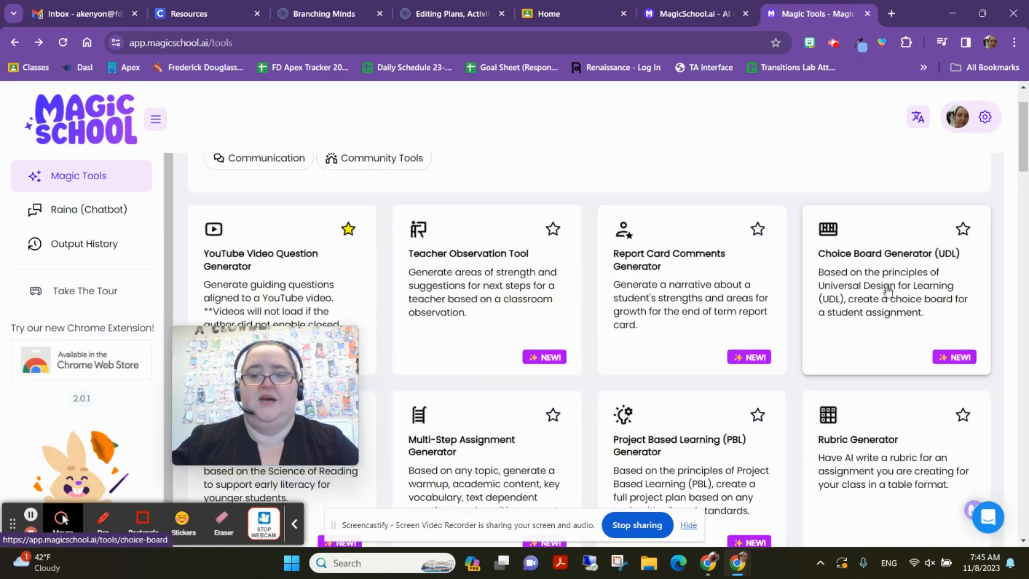
{"action": "scroll", "coordinate": [784, 296], "scroll_direction": "down", "scroll_amount": 2}
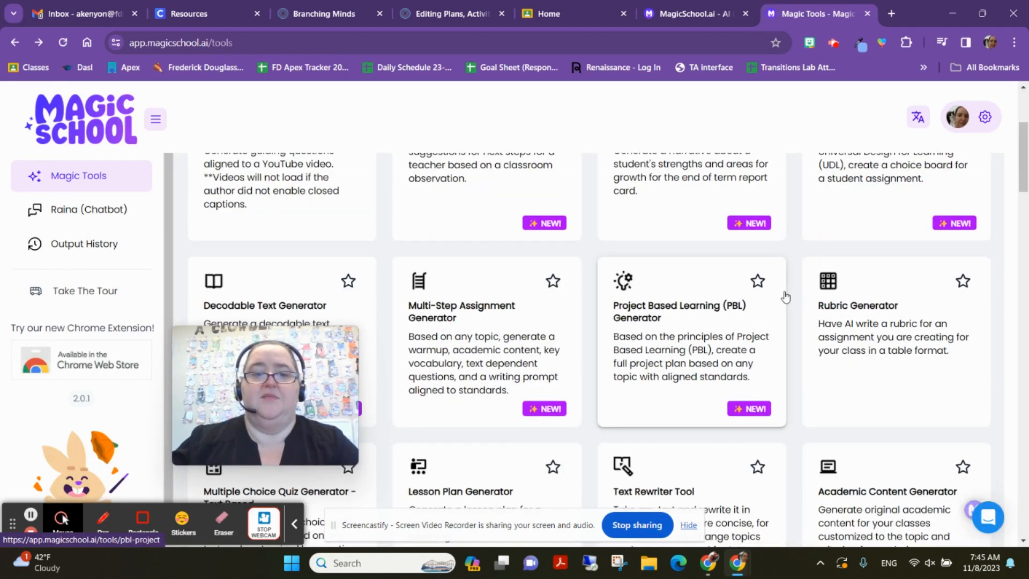
{"action": "left_click_drag", "start_coordinate": [275, 370], "coordinate": [922, 362]}
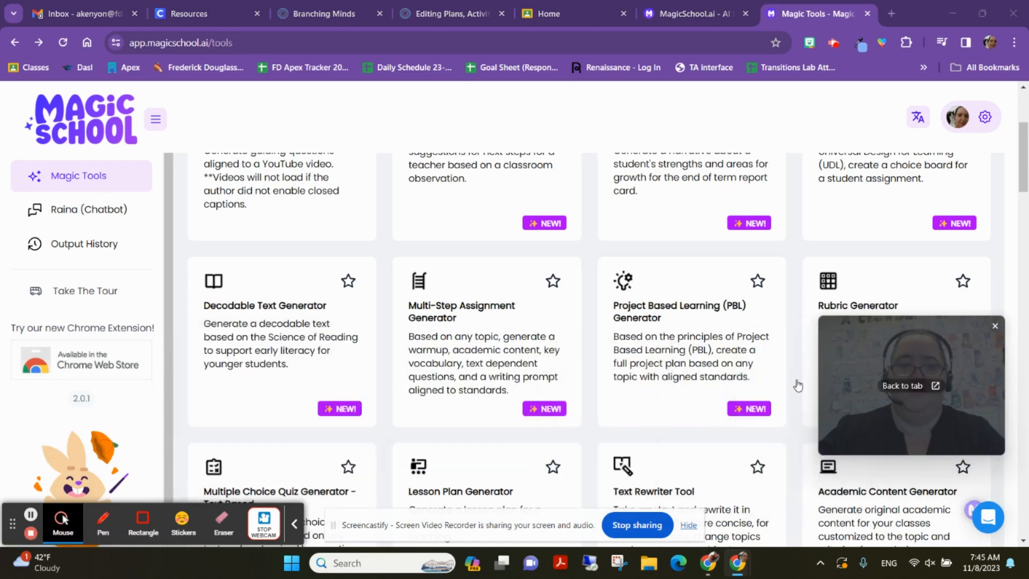
- Open the Multi-Step Assignment Generator and choose 10th grade for its grade level
{"action": "left_click", "coordinate": [479, 339]}
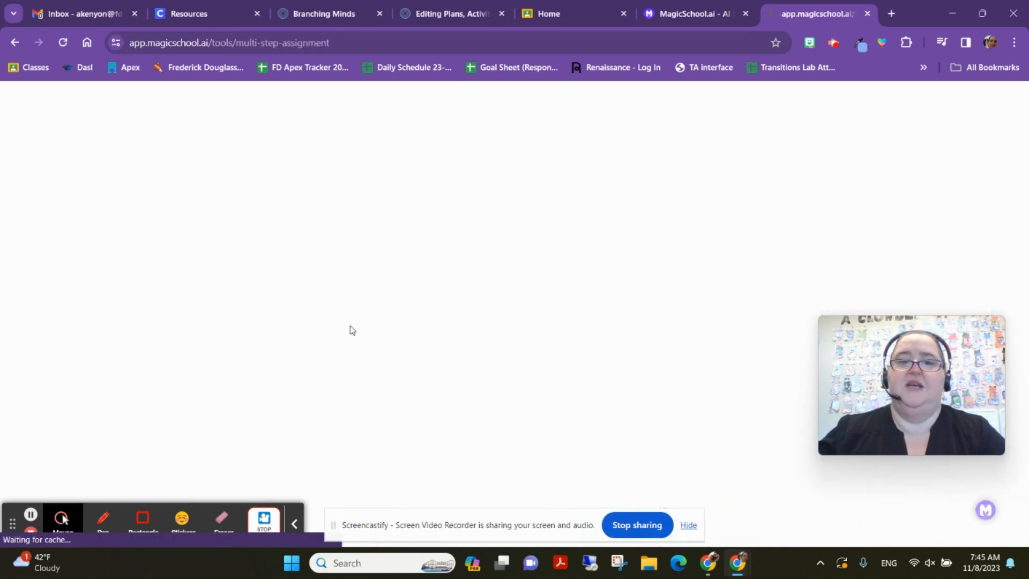
{"action": "scroll", "coordinate": [355, 266], "scroll_direction": "down", "scroll_amount": 3}
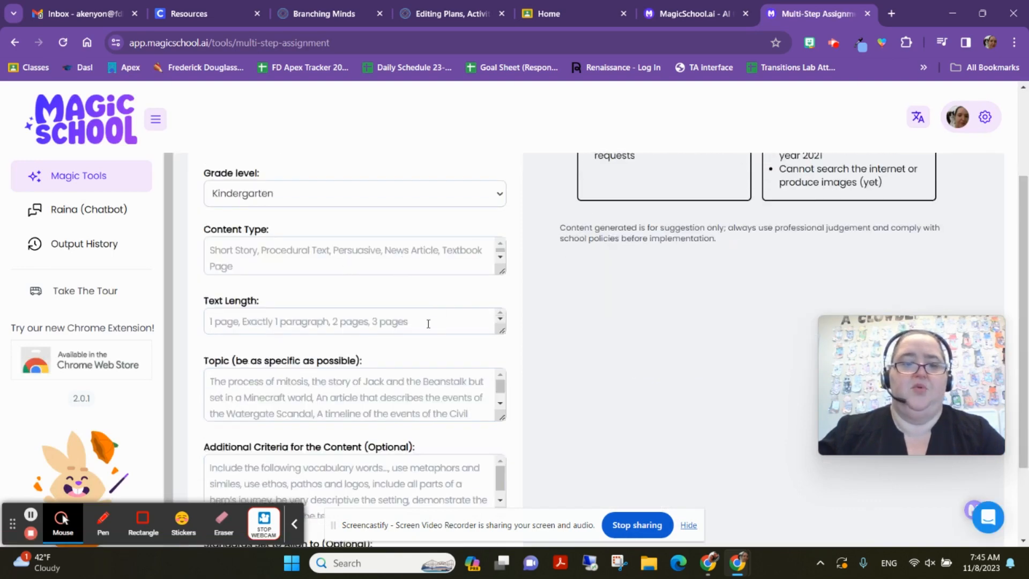
{"action": "scroll", "coordinate": [380, 274], "scroll_direction": "up", "scroll_amount": 3}
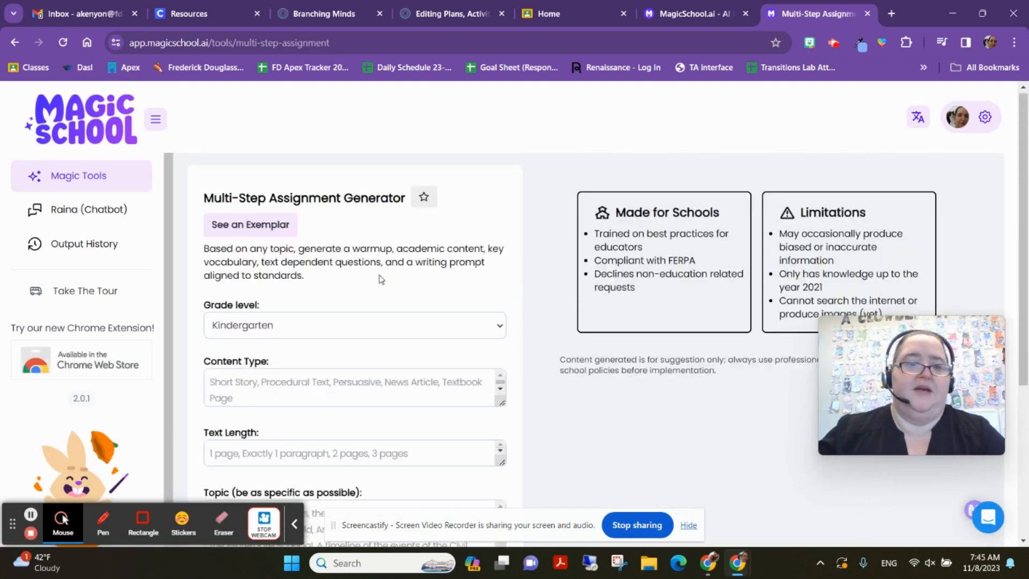
{"action": "left_click", "coordinate": [370, 332]}
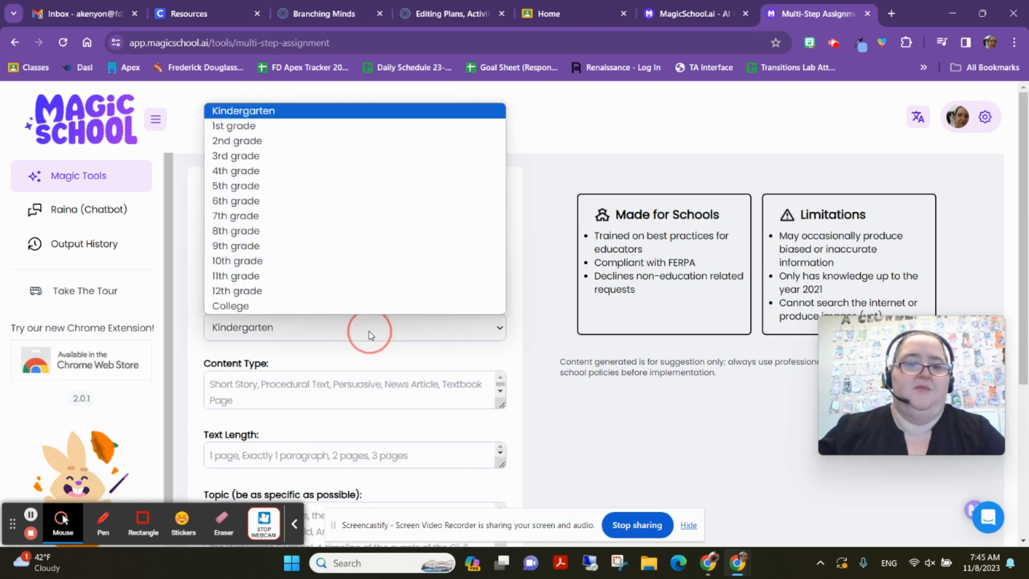
{"action": "left_click", "coordinate": [273, 248]}
{"action": "scroll", "coordinate": [400, 297], "scroll_direction": "down", "scroll_amount": 3}
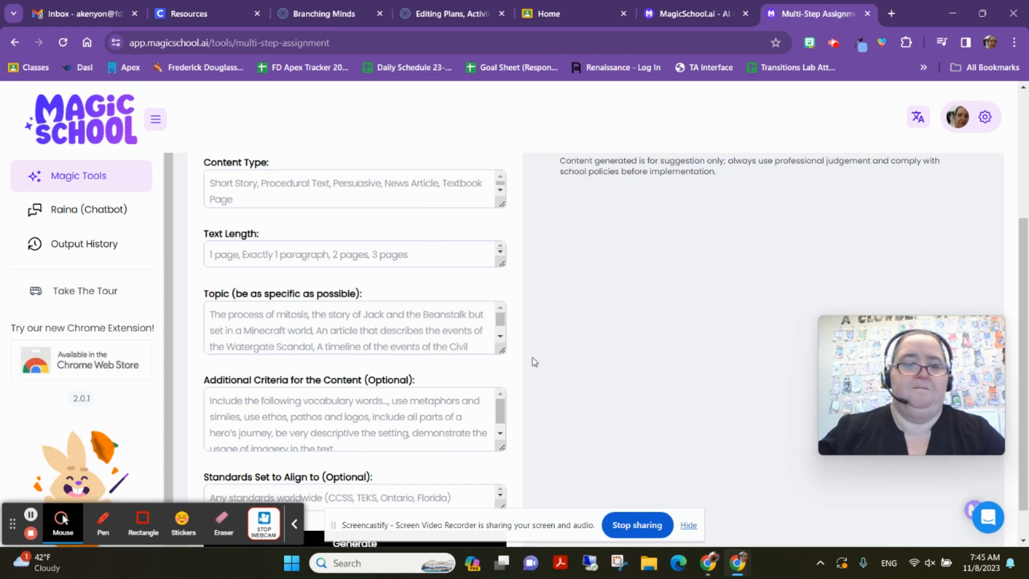
{"action": "scroll", "coordinate": [541, 306], "scroll_direction": "down", "scroll_amount": 1}
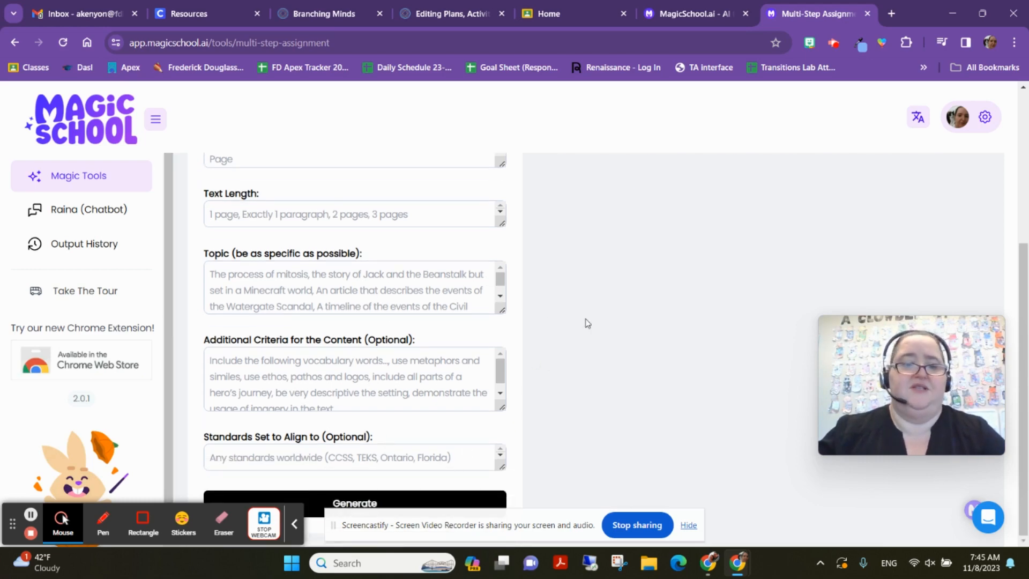
{"action": "scroll", "coordinate": [584, 321], "scroll_direction": "up", "scroll_amount": 5}
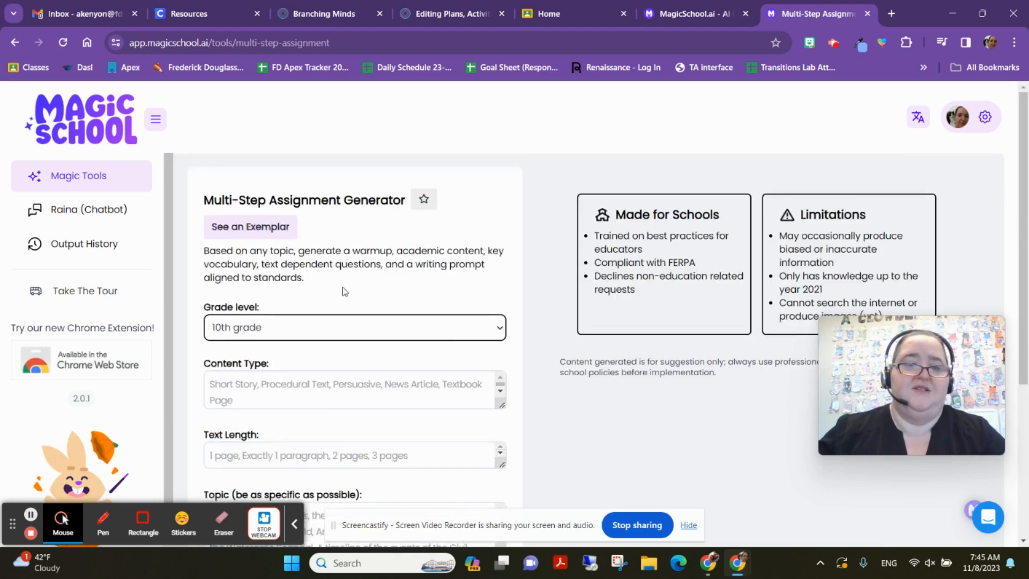
- Go back to Magic Tools and scroll through the tool card grid
{"action": "left_click", "coordinate": [9, 44]}
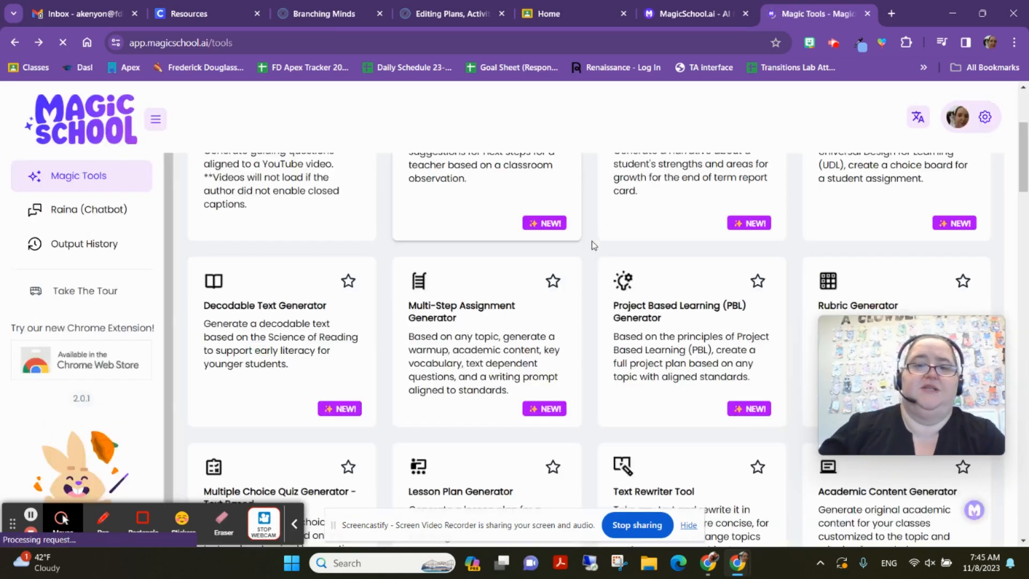
{"action": "scroll", "coordinate": [697, 241], "scroll_direction": "down", "scroll_amount": 3}
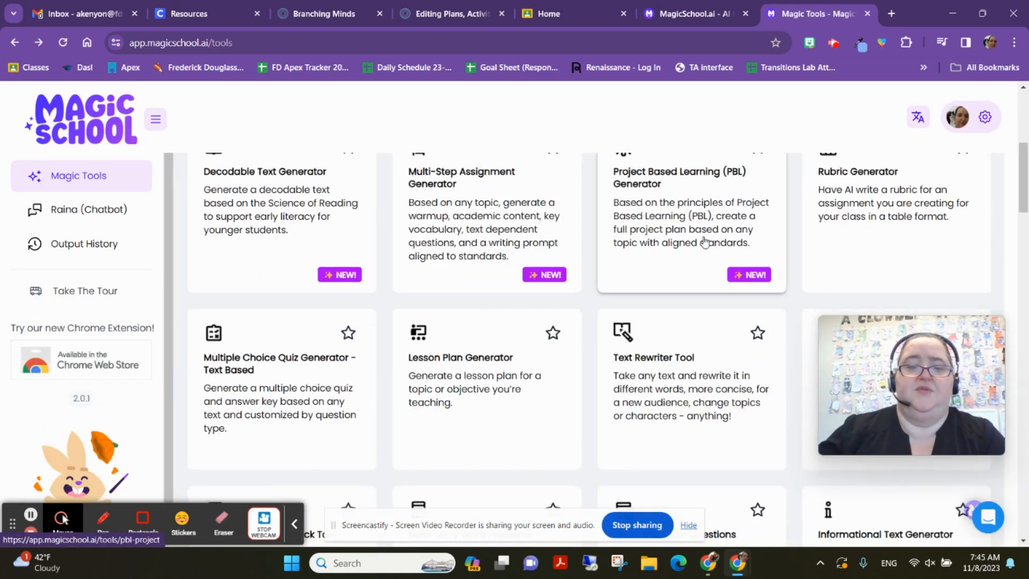
{"action": "scroll", "coordinate": [704, 241], "scroll_direction": "up", "scroll_amount": 6}
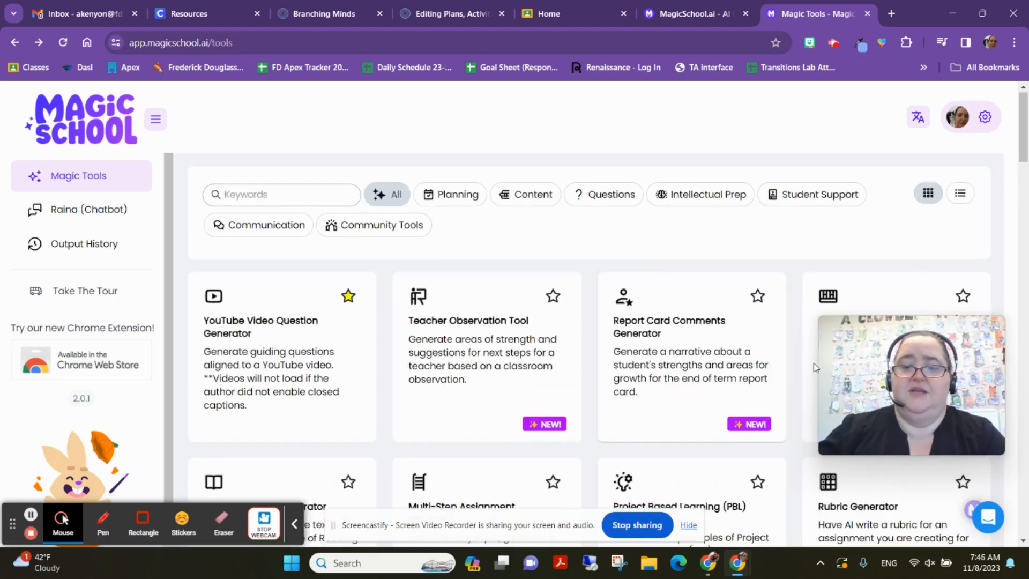
{"action": "left_click_drag", "start_coordinate": [903, 364], "coordinate": [632, 351]}
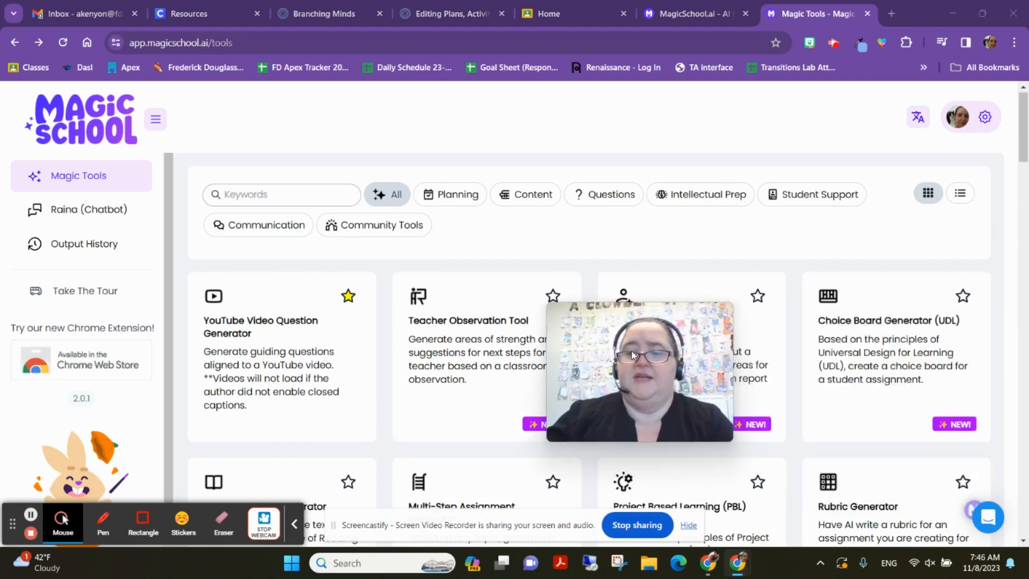
{"action": "scroll", "coordinate": [902, 269], "scroll_direction": "down", "scroll_amount": 3}
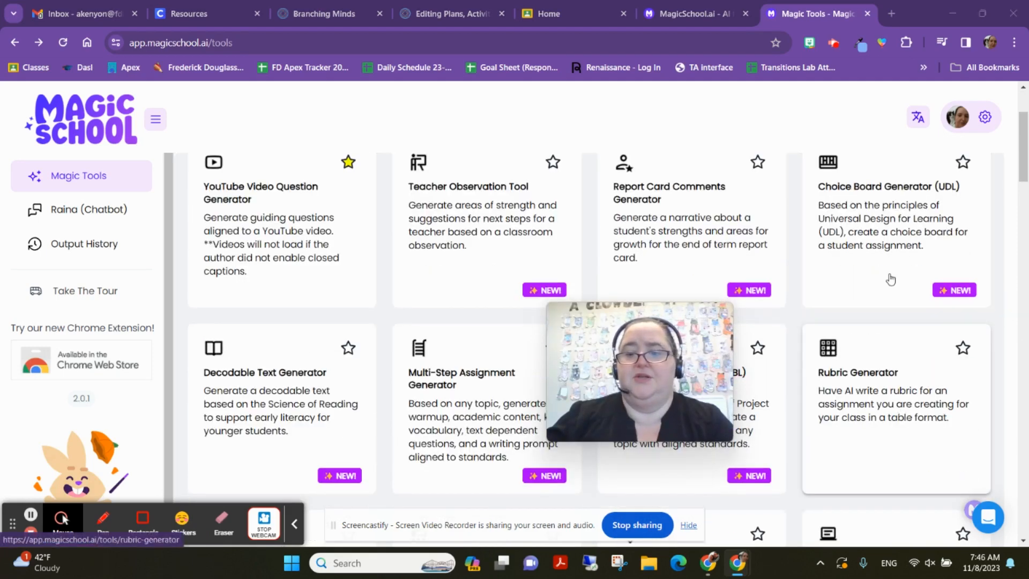